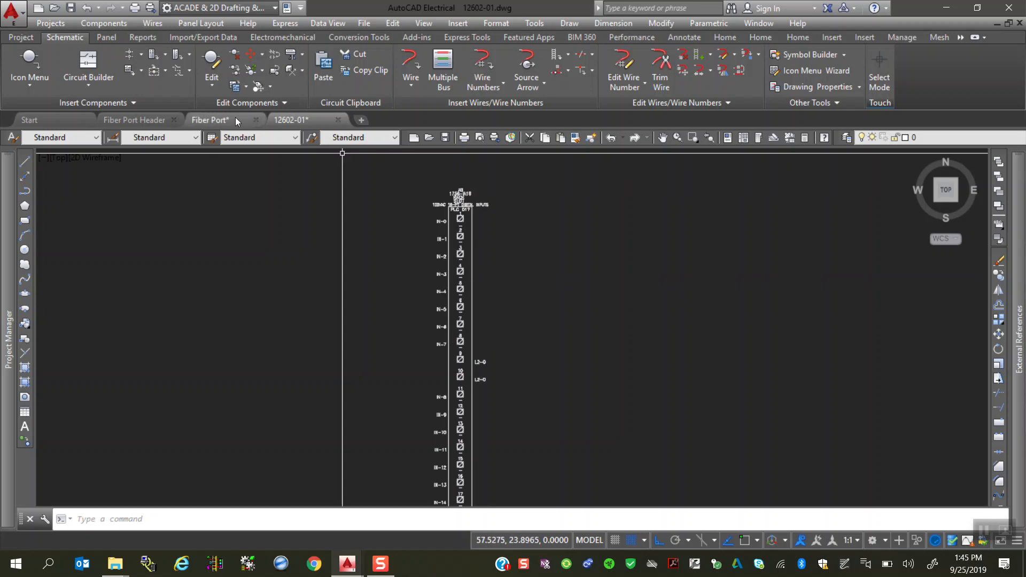
# Step: Compare the Fiber Port Header and Fiber Port symbol drawings with the PLC module in drawing 12602-01
pyautogui.click(142, 123)
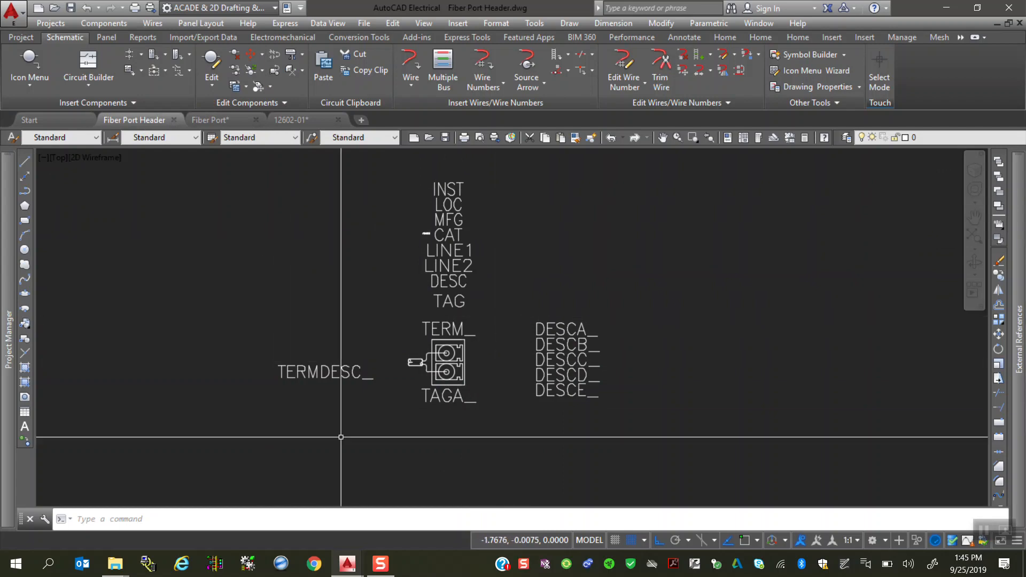
pyautogui.click(210, 119)
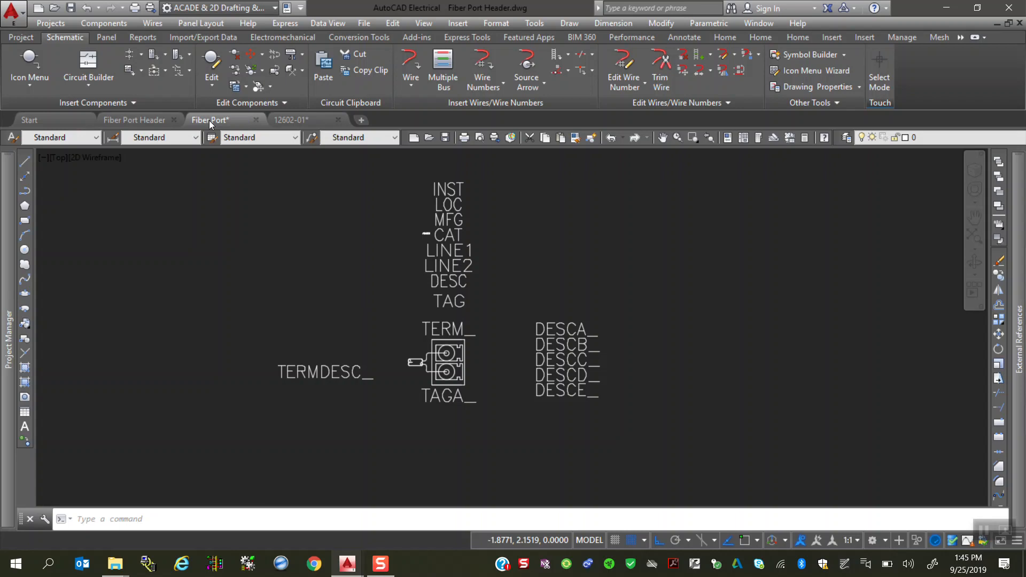
pyautogui.click(124, 120)
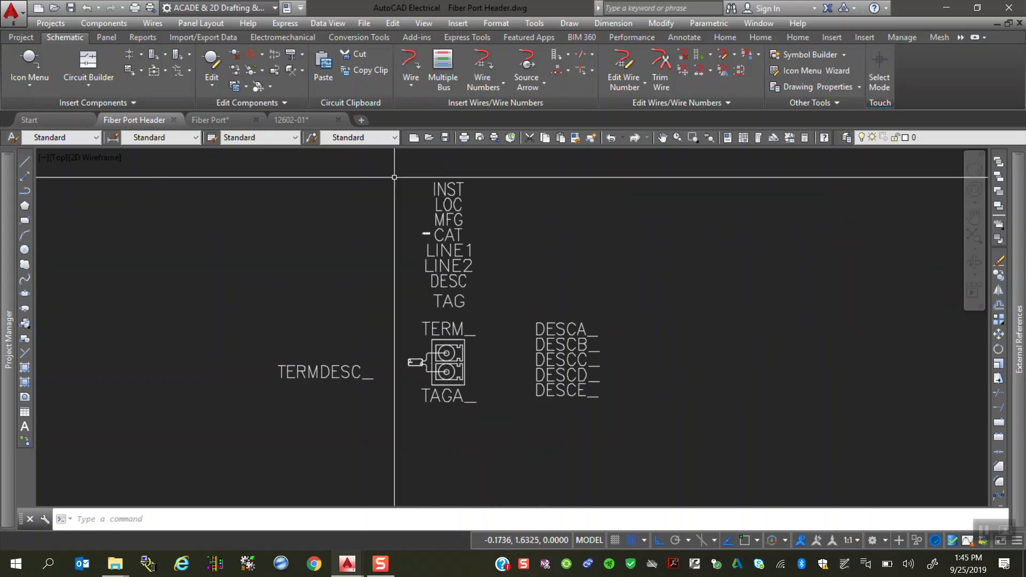
pyautogui.click(298, 121)
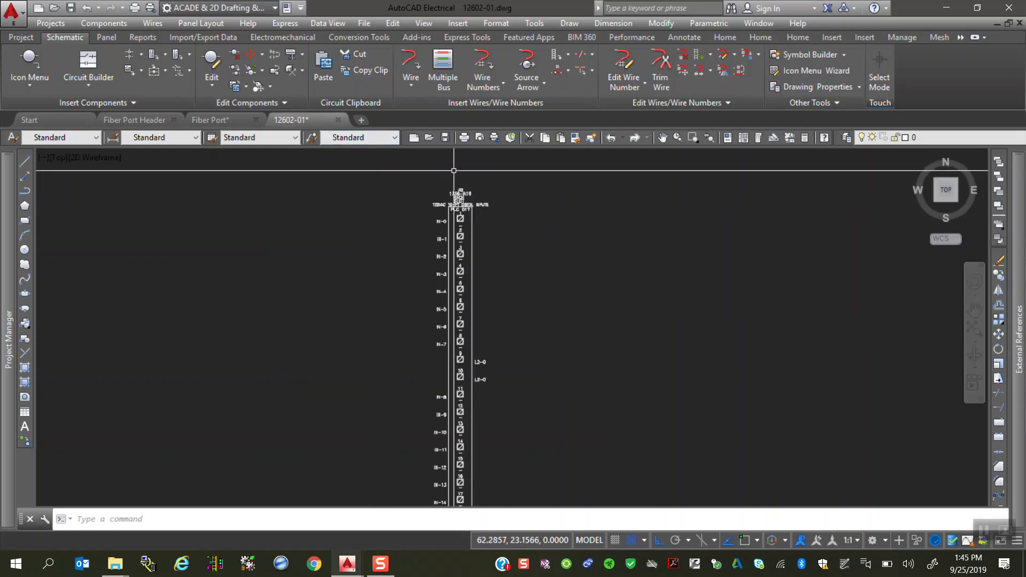
pyautogui.scroll(6, 460, 203)
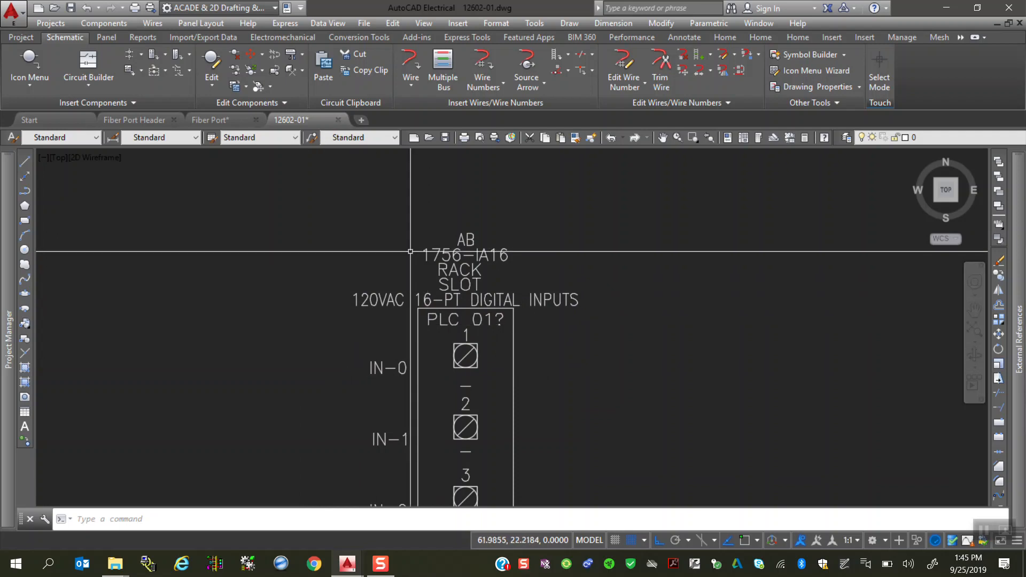
# Step: Review the attributes of the Fiber Port Header symbol, including DESCA_, and compare them with the Fiber Port symbol
pyautogui.click(134, 118)
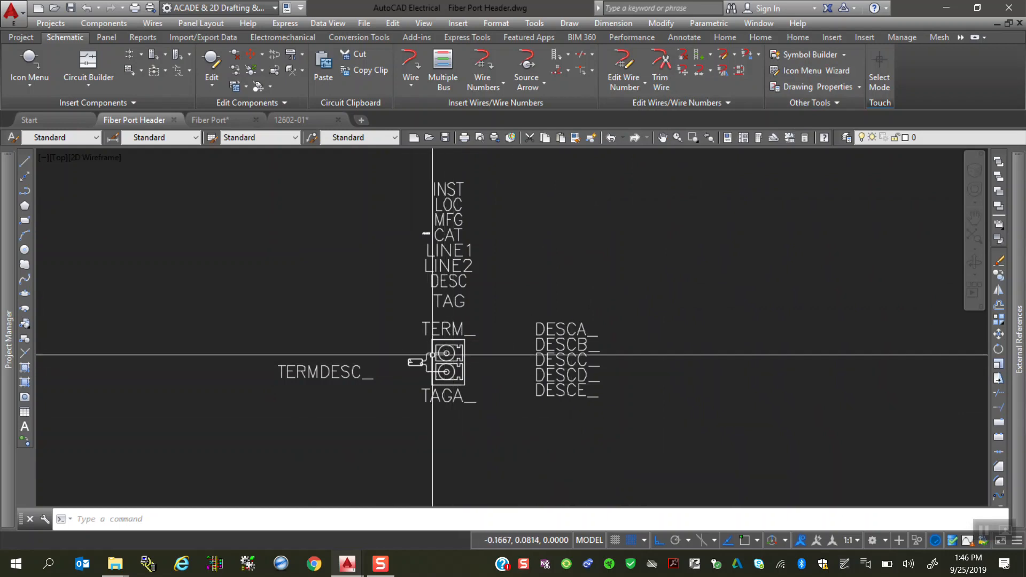
pyautogui.doubleClick(558, 330)
pyautogui.click(625, 229)
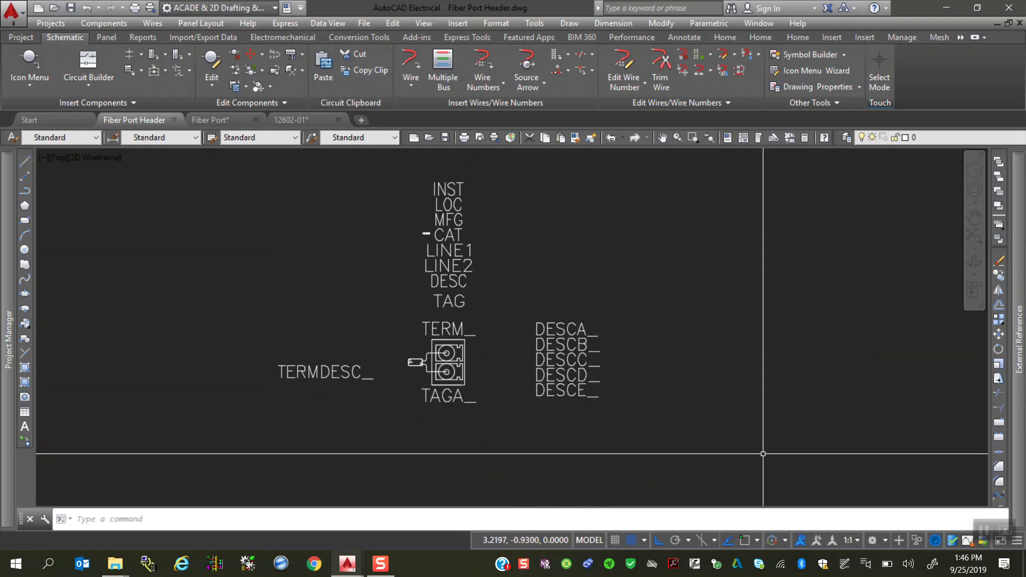
pyautogui.click(214, 126)
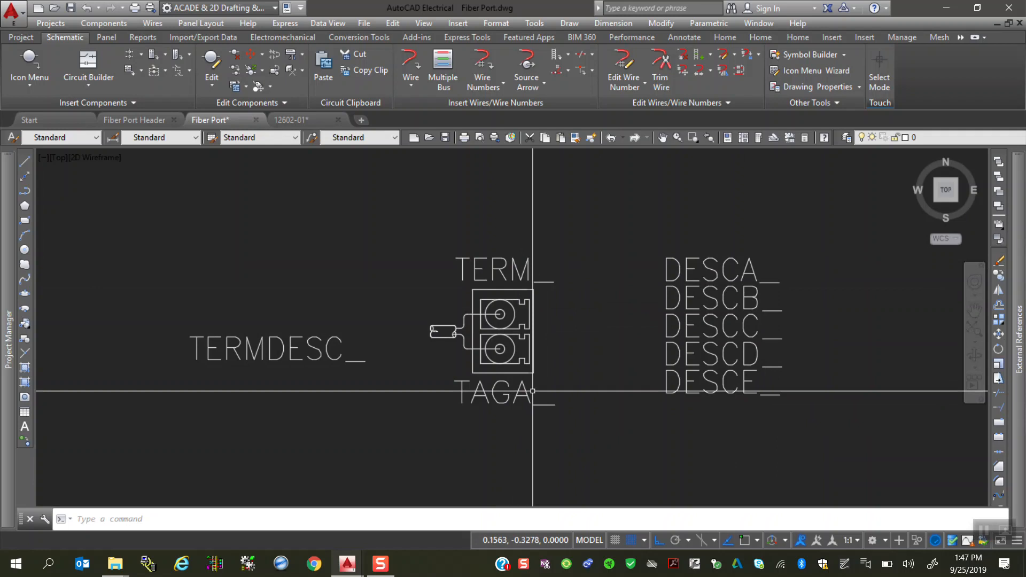
pyautogui.click(158, 122)
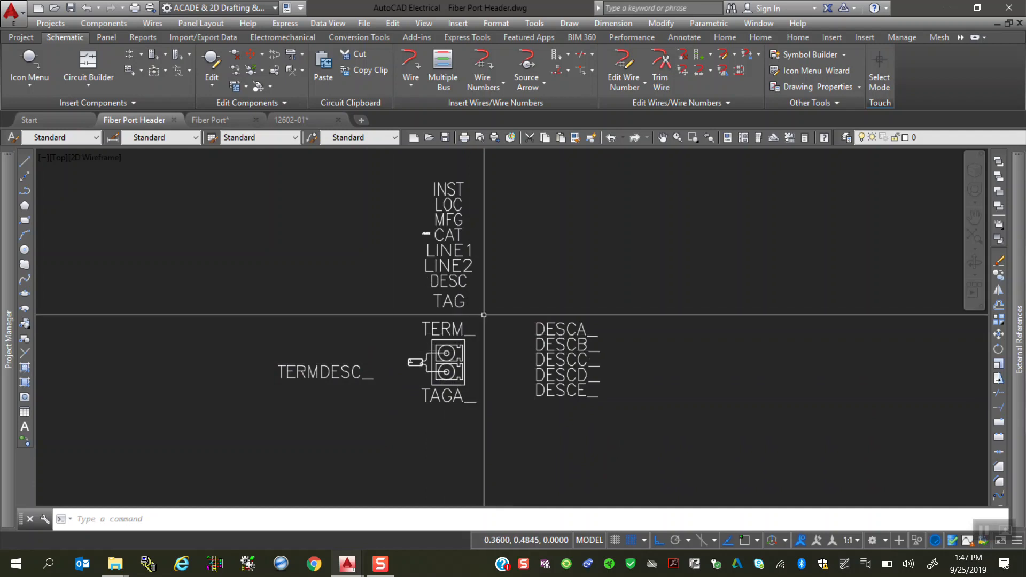
# Step: Open the PLC Database File Editor and examine the terminal list of the Allen-Bradley 1756-IA16 discrete input module
pyautogui.click(108, 23)
pyautogui.moveTo(146, 241)
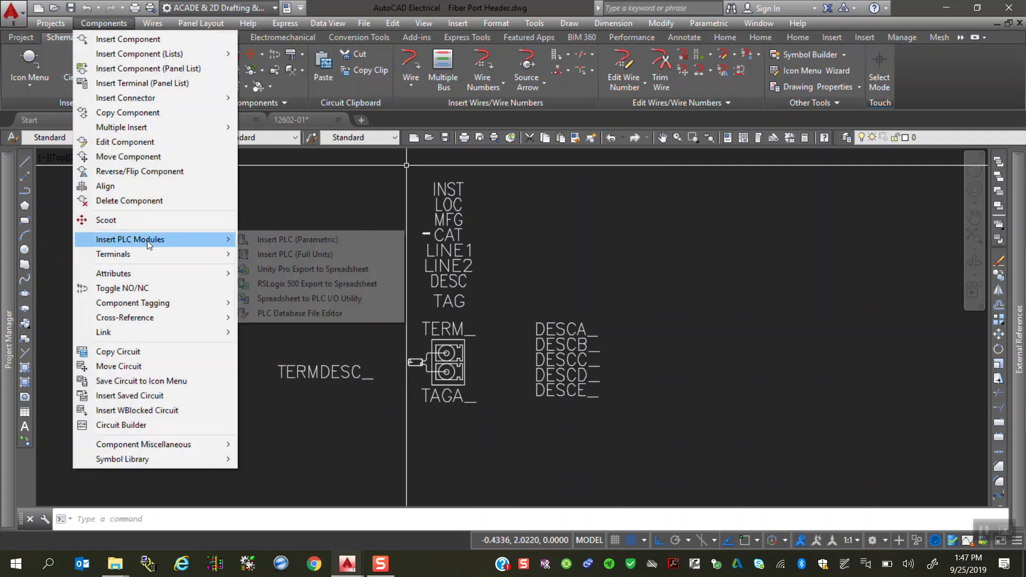
pyautogui.click(296, 314)
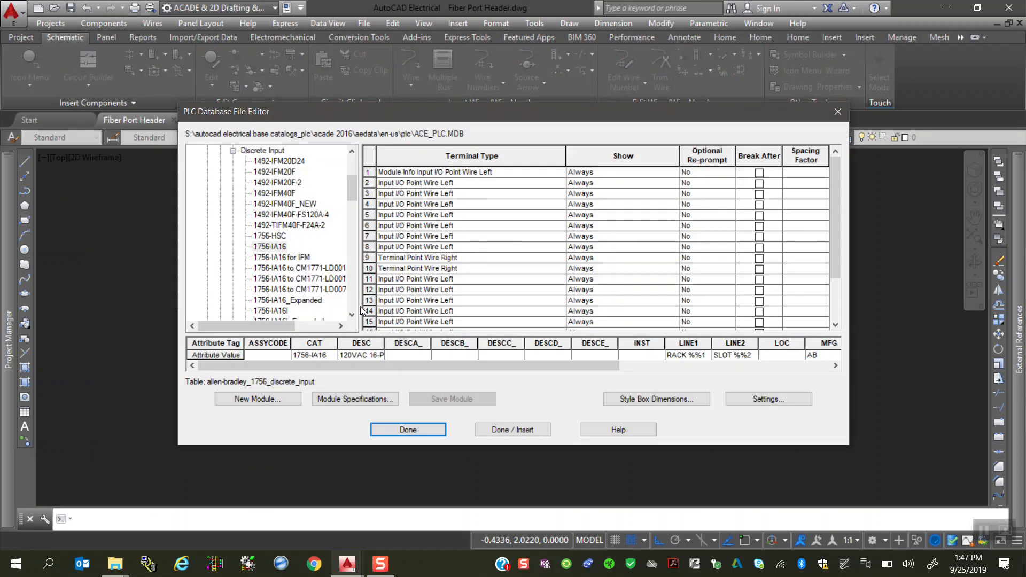
pyautogui.scroll(4, 308, 261)
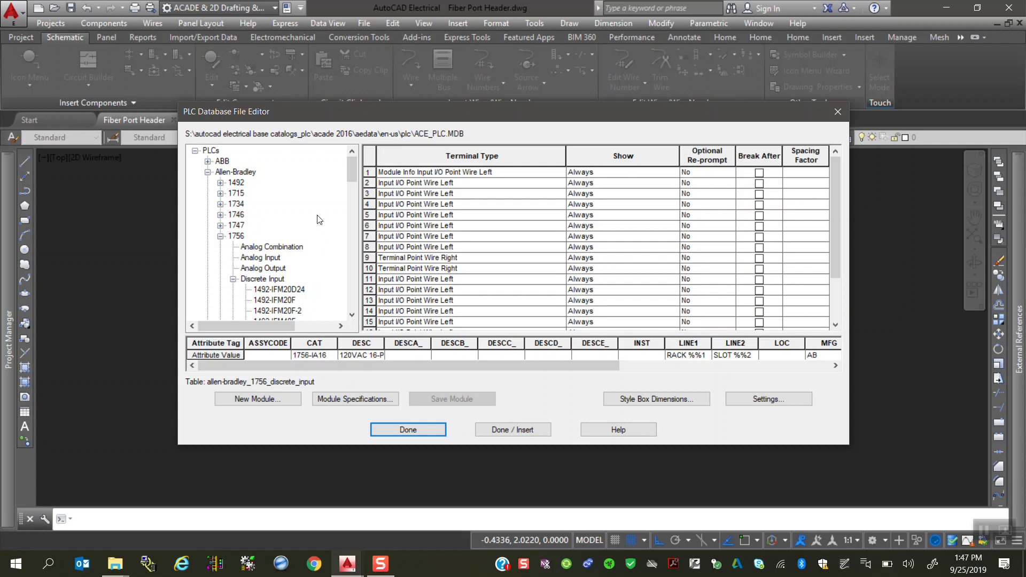
pyautogui.scroll(-4, 290, 270)
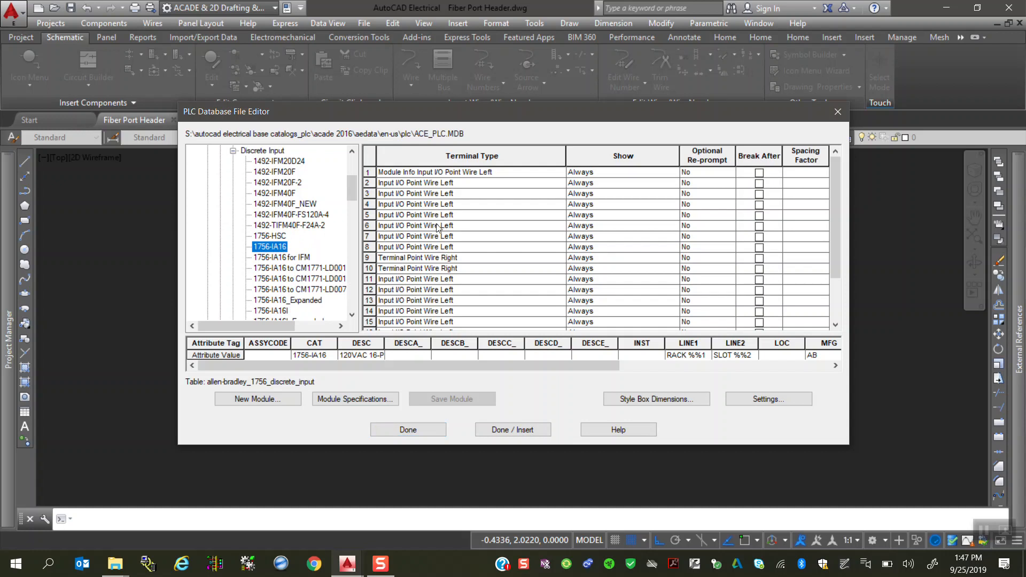
pyautogui.scroll(-5, 832, 324)
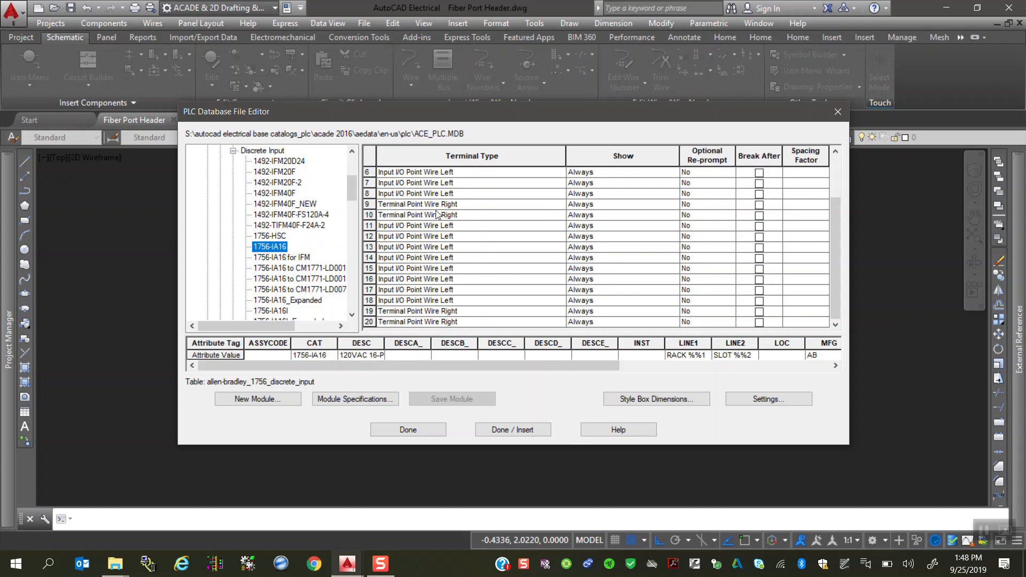
# Step: View the terminal types available for terminal 10 of the 1756-IA16 module without changing the current type
pyautogui.click(441, 215)
pyautogui.click(560, 218)
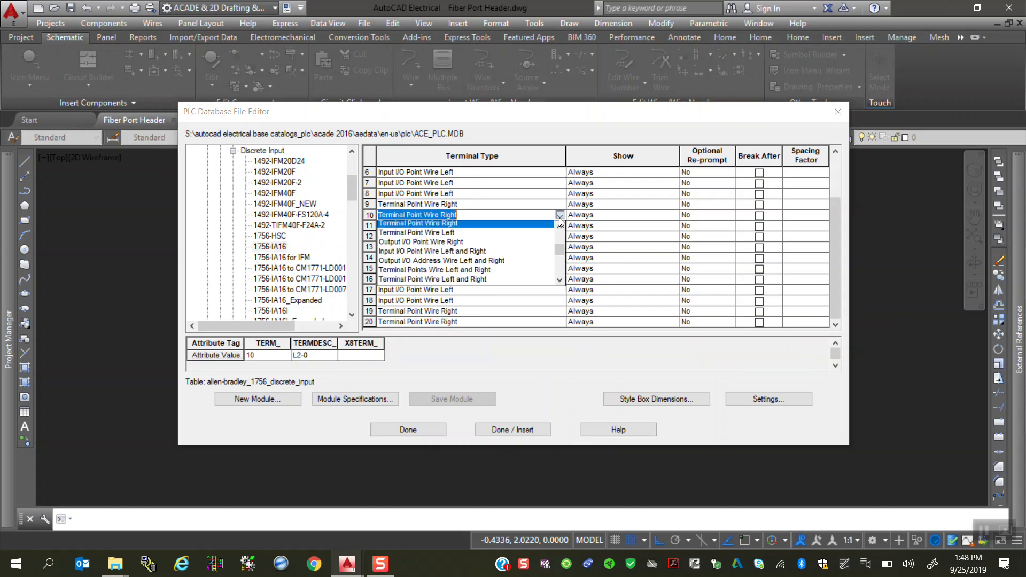
pyautogui.click(559, 217)
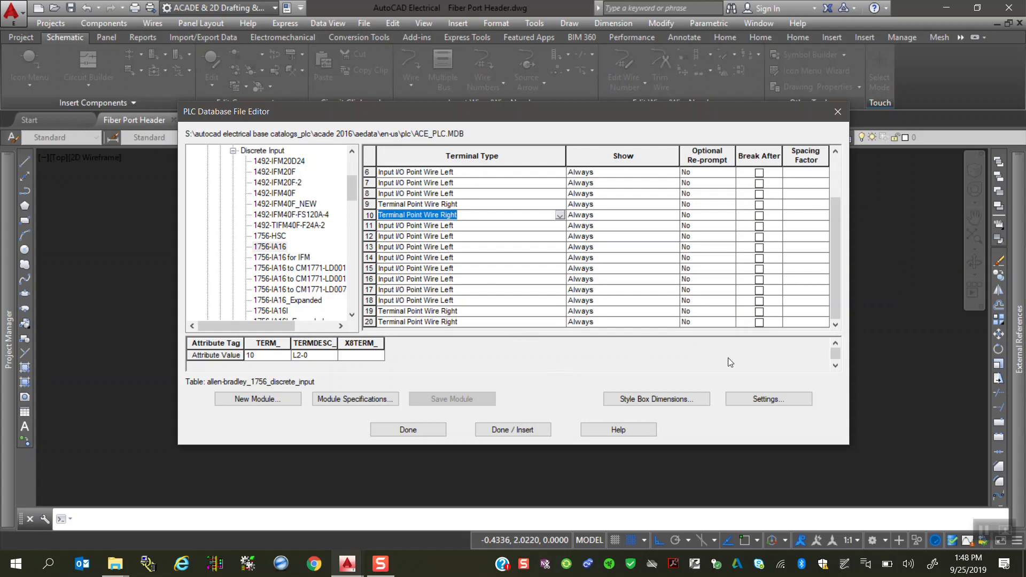
# Step: Examine the block file names, categories, descriptions and sample bitmaps in the Terminal Block Settings, then close the PLC database editor without changes
pyautogui.click(755, 402)
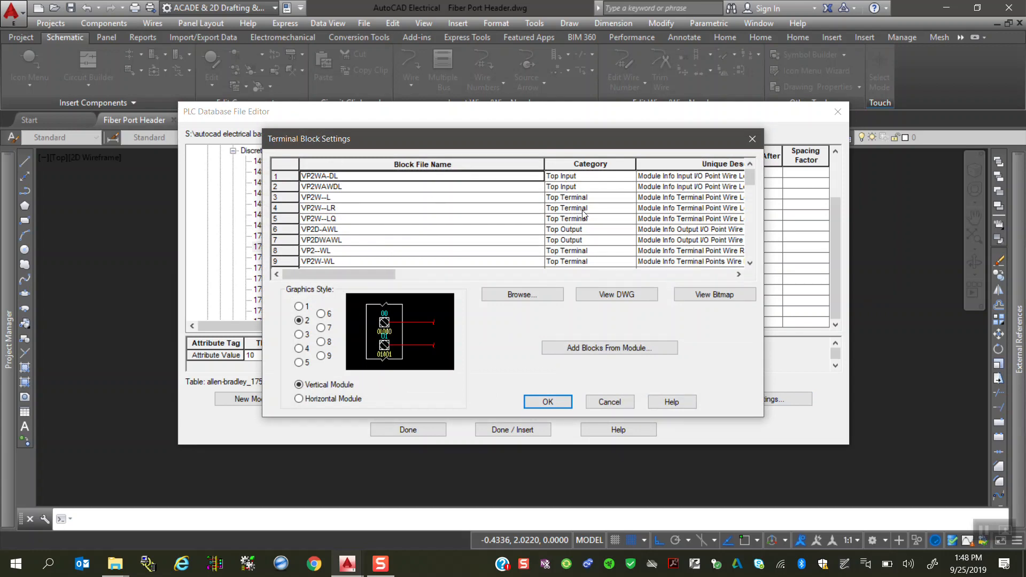
pyautogui.click(731, 274)
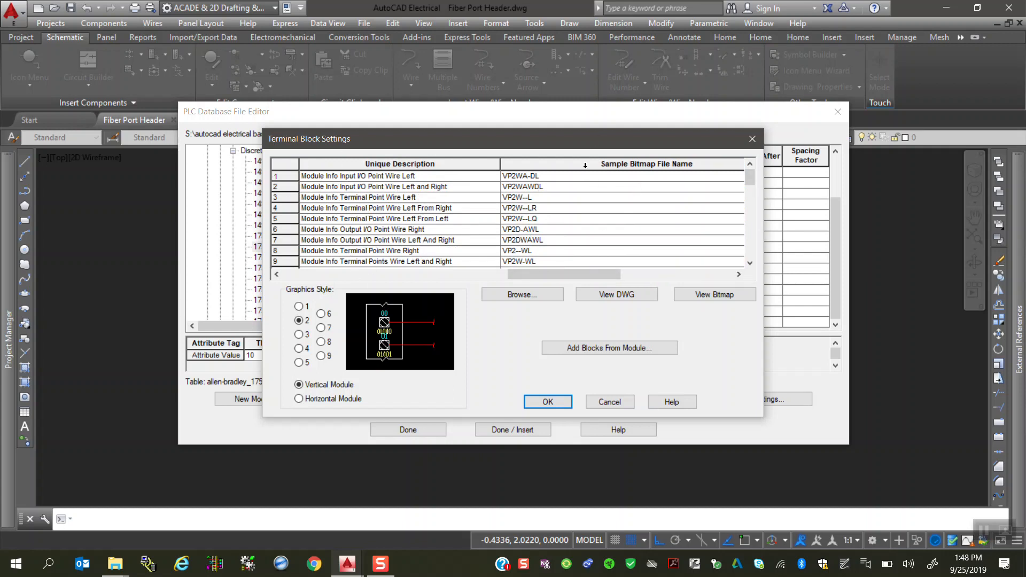
pyautogui.click(276, 275)
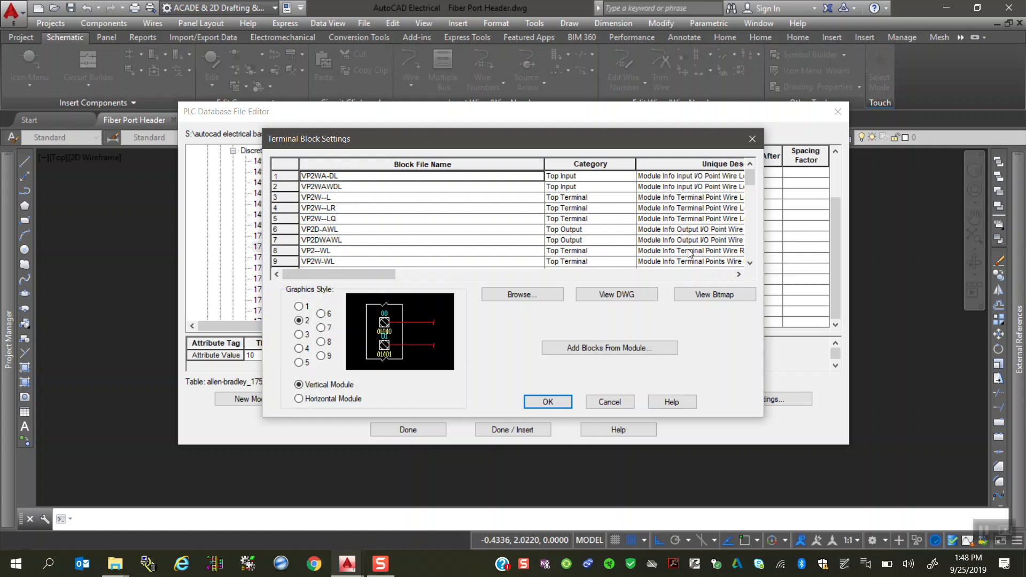
pyautogui.click(738, 274)
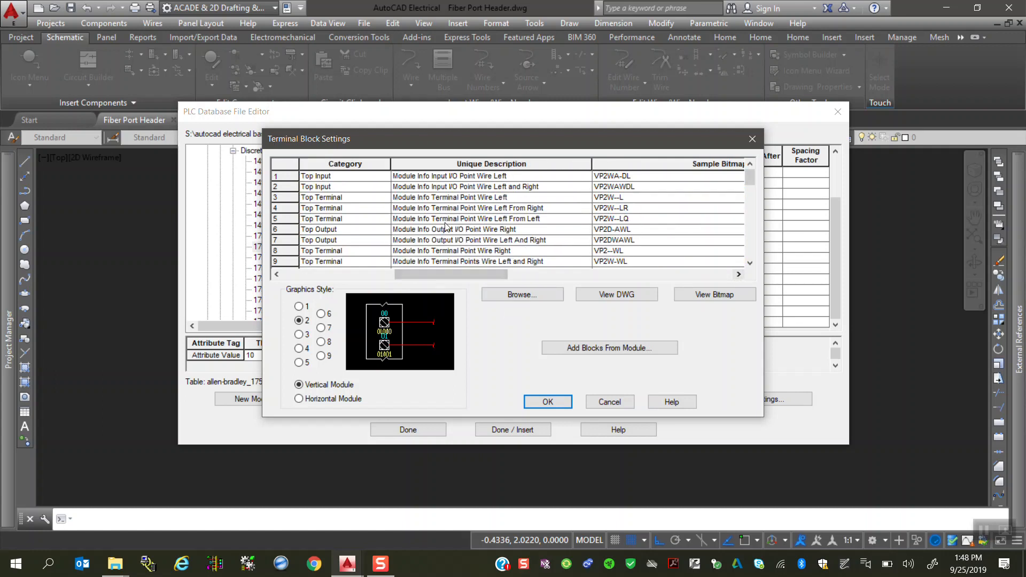
pyautogui.click(278, 275)
pyautogui.click(749, 264)
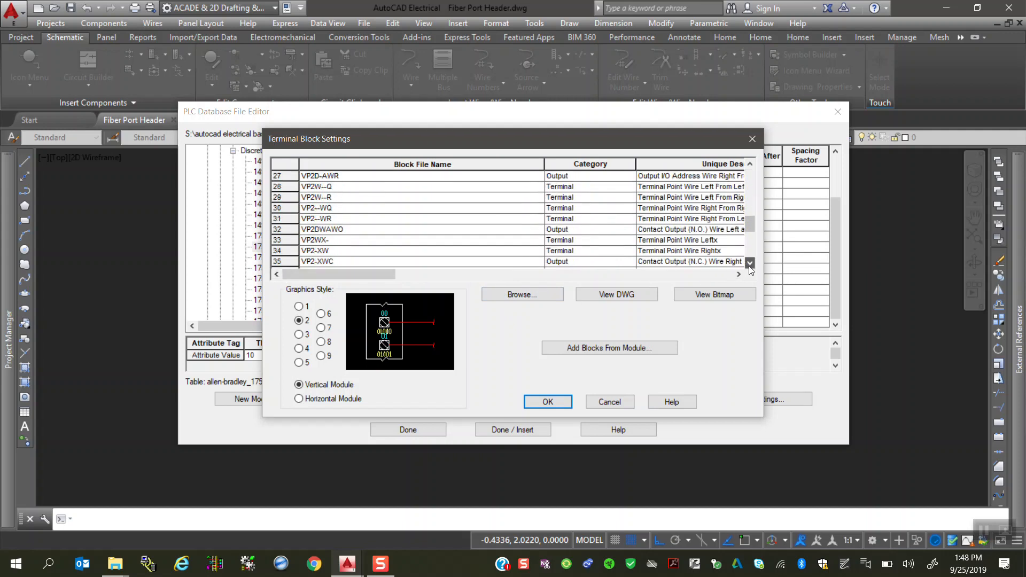
pyautogui.scroll(-5, 751, 267)
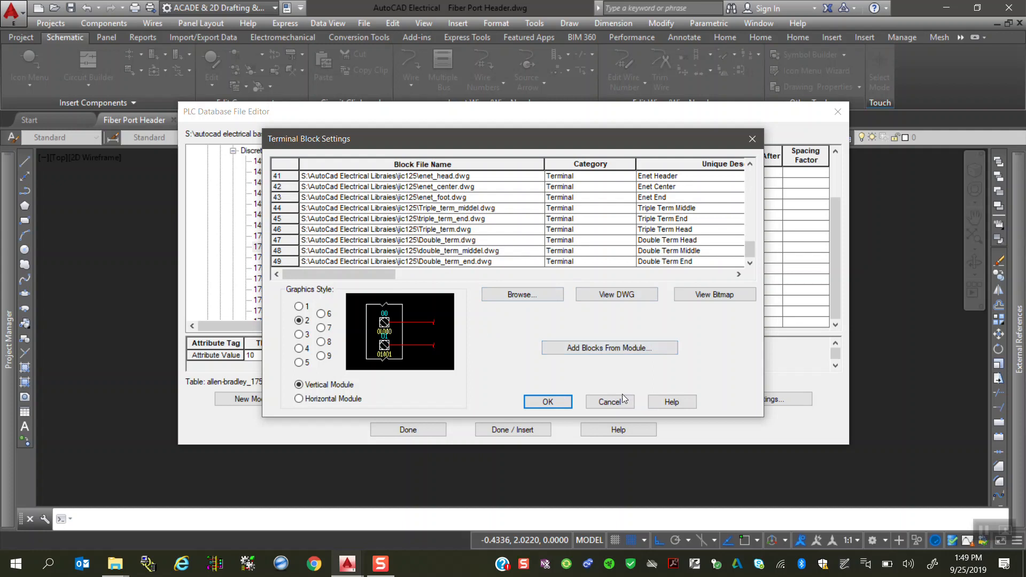
pyautogui.click(738, 275)
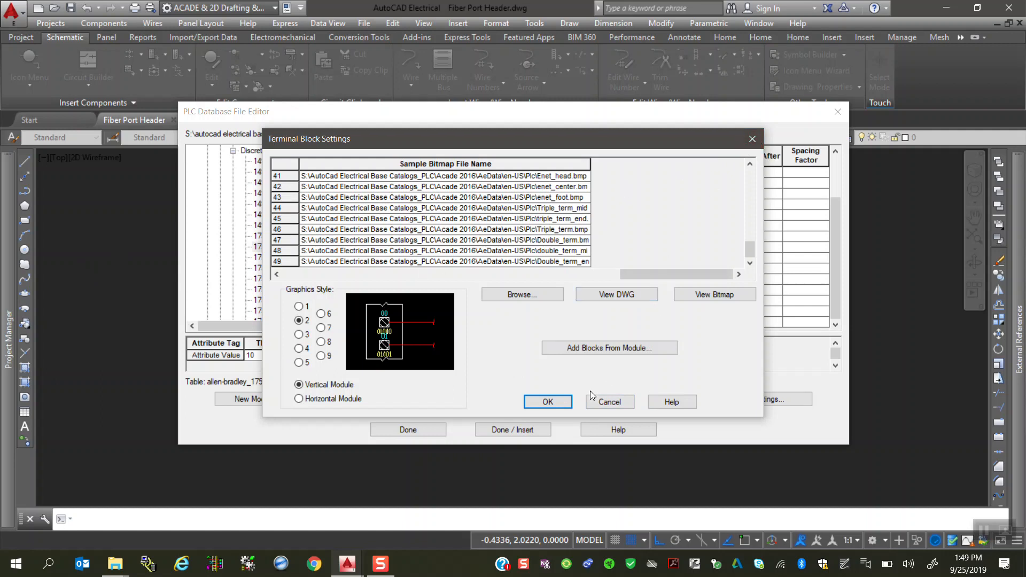
pyautogui.click(604, 407)
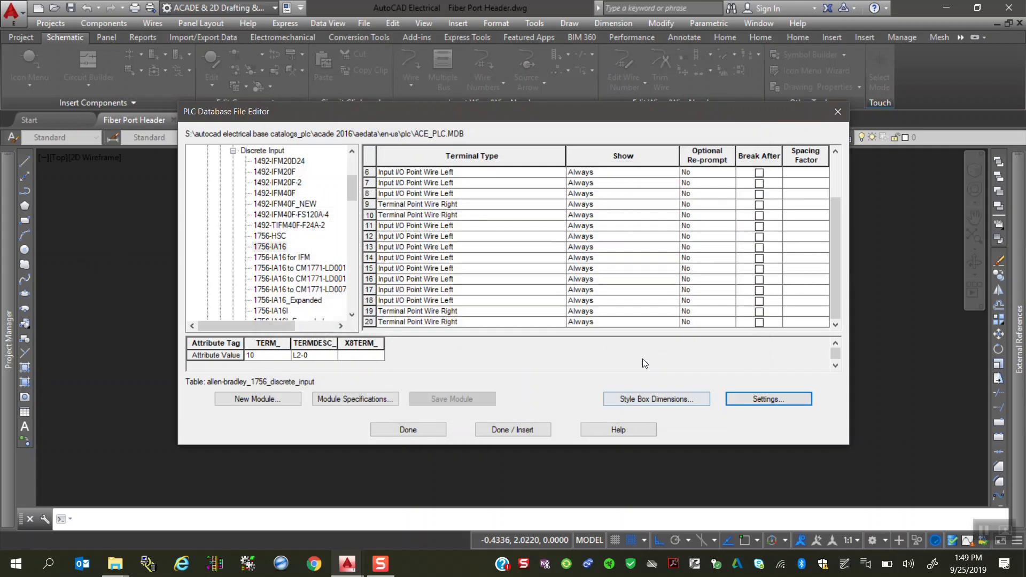
pyautogui.click(838, 112)
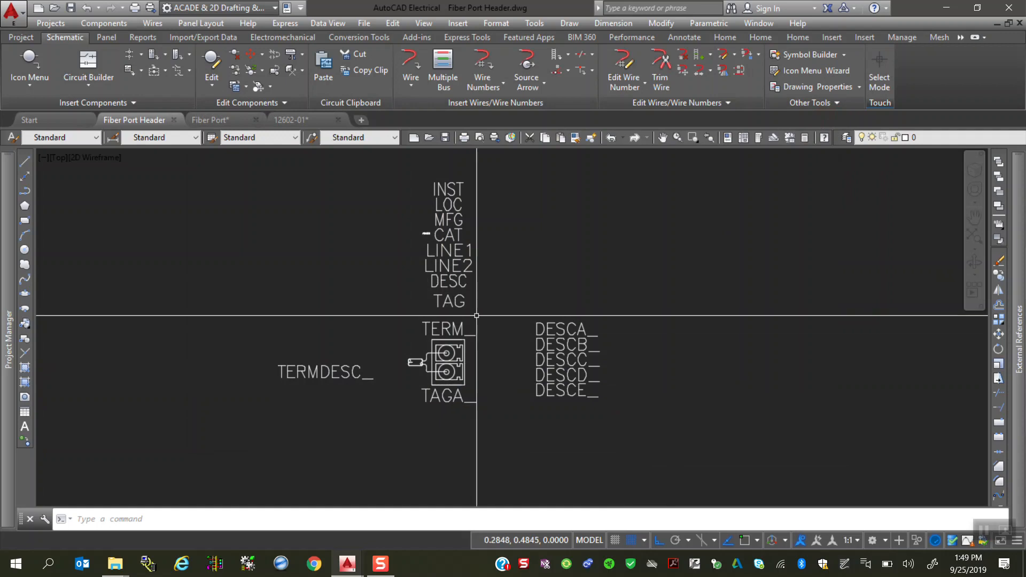
# Step: Export the Fiber Port Header drawing with BMPOUT as Fiber Port Header.bmp in the Plc folder
pyautogui.scroll(1, 476, 316)
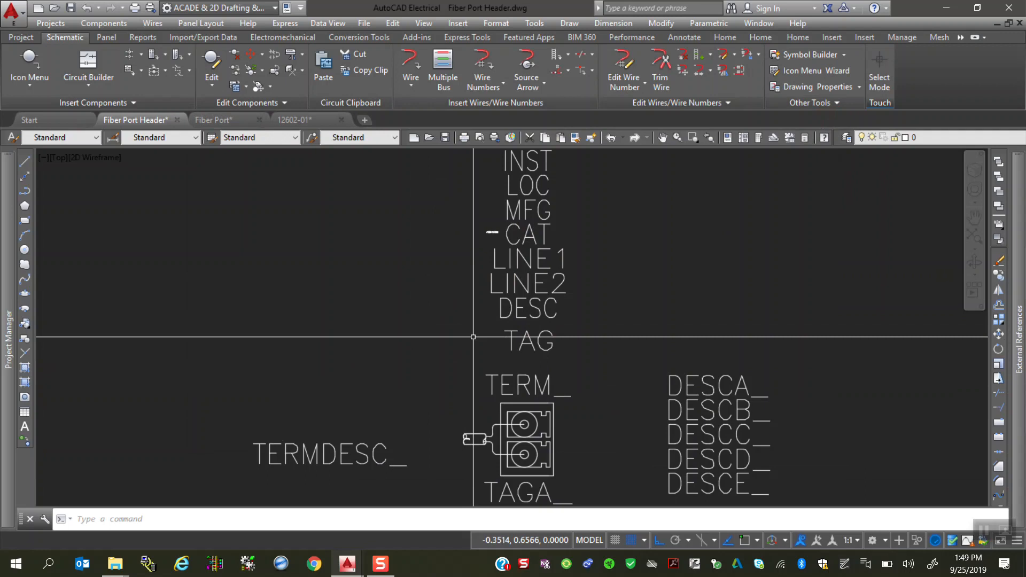
pyautogui.write('BMPOuT')
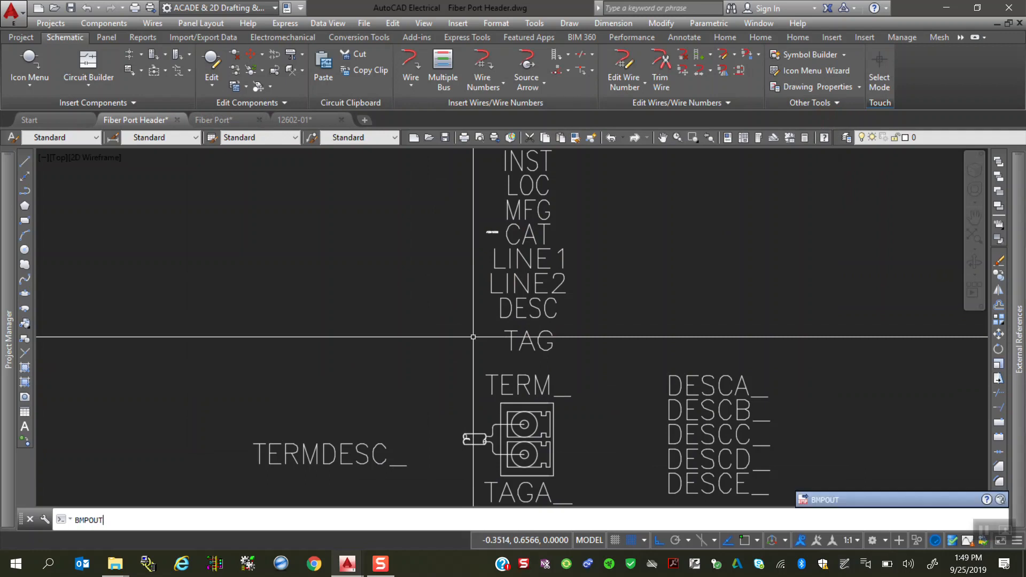
pyautogui.press('Return')
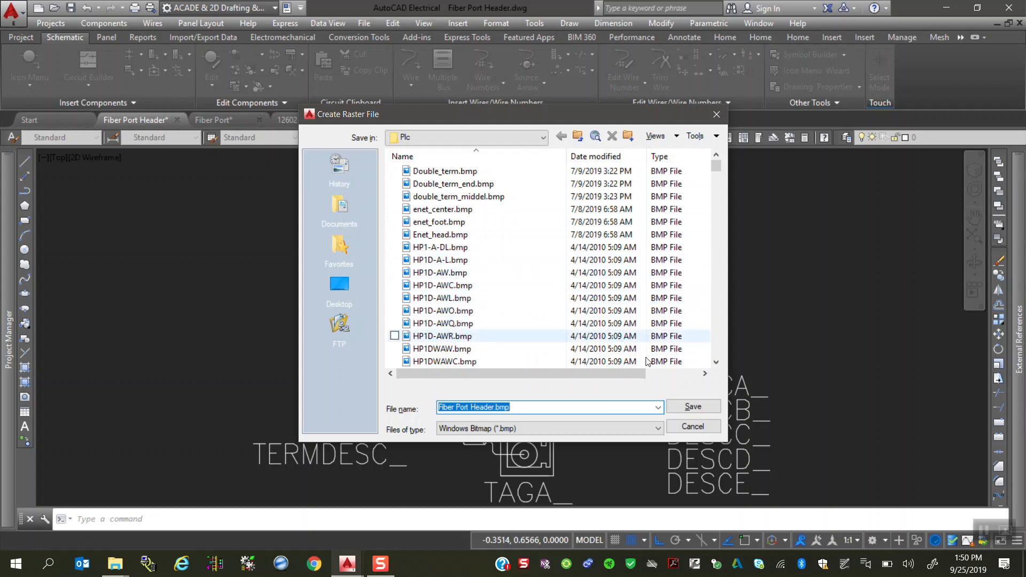
pyautogui.click(694, 409)
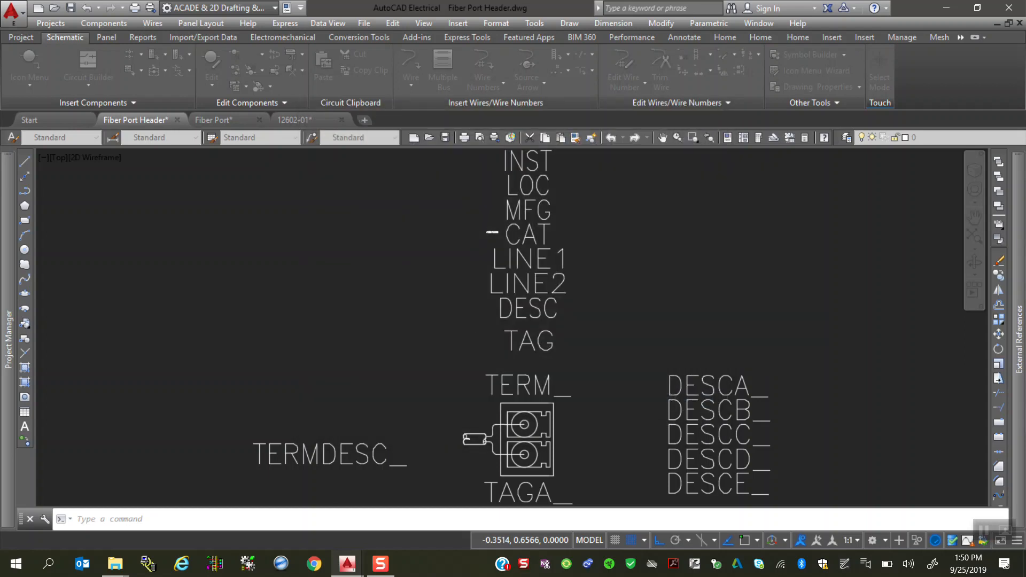
# Step: Export the Fiber Port drawing with BMPOUT as Fiber Port.bmp in the Plc folder
pyautogui.click(217, 123)
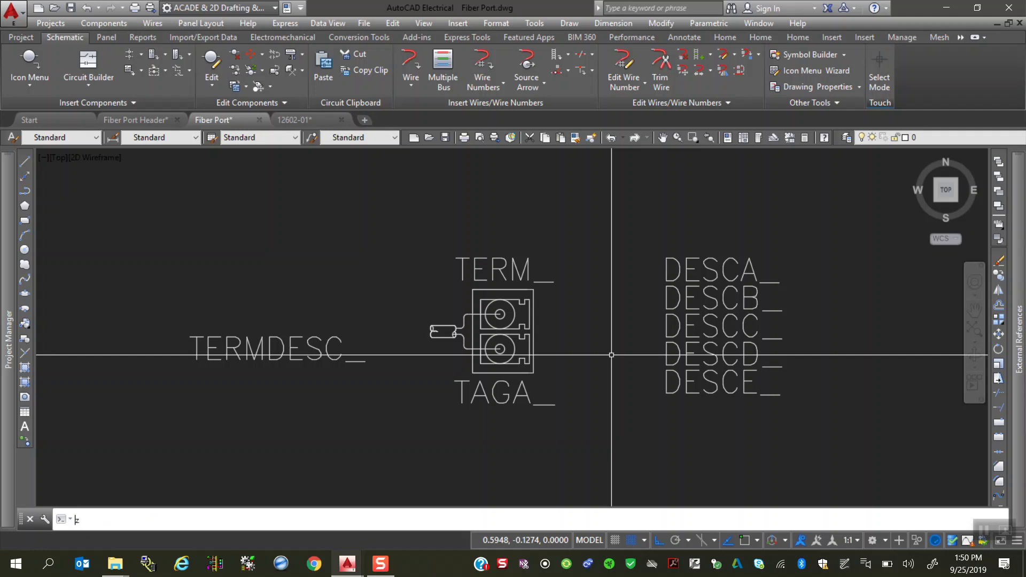
pyautogui.scroll(1, 611, 355)
pyautogui.write('bmpout')
pyautogui.press('Return')
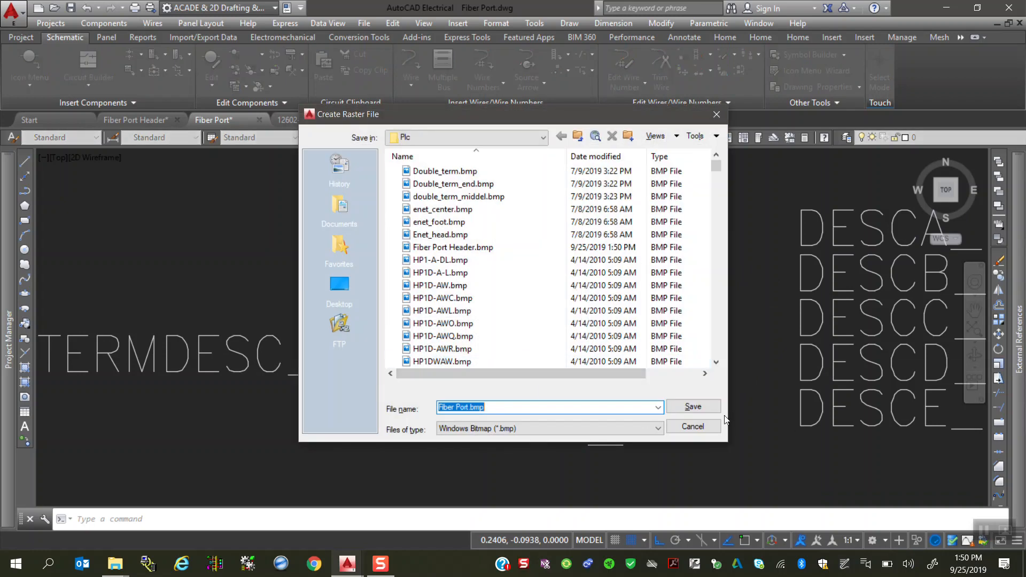
pyautogui.click(693, 407)
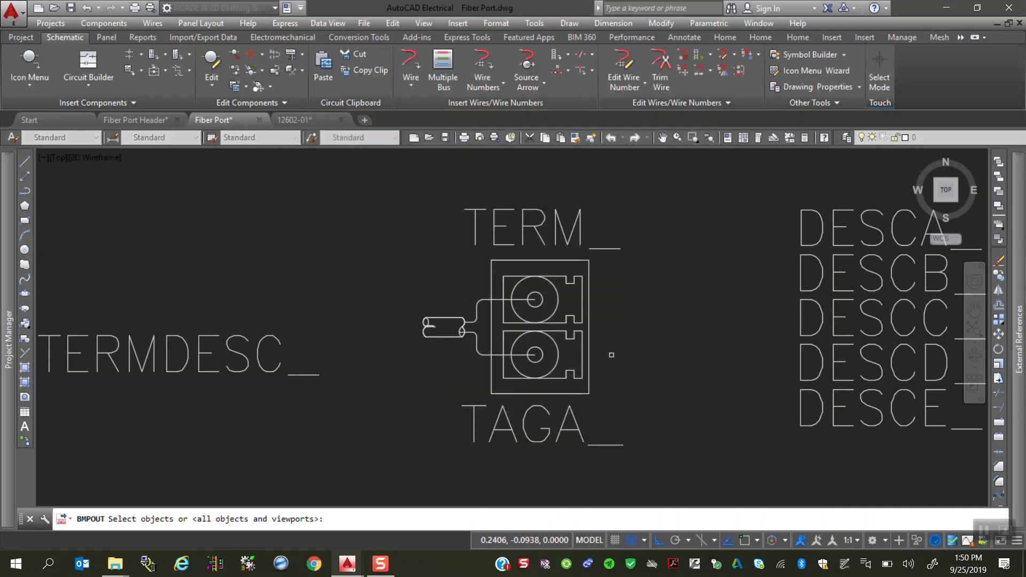
# Step: Return to the Fiber Port Header drawing and open the PLC Database File Editor
pyautogui.click(140, 120)
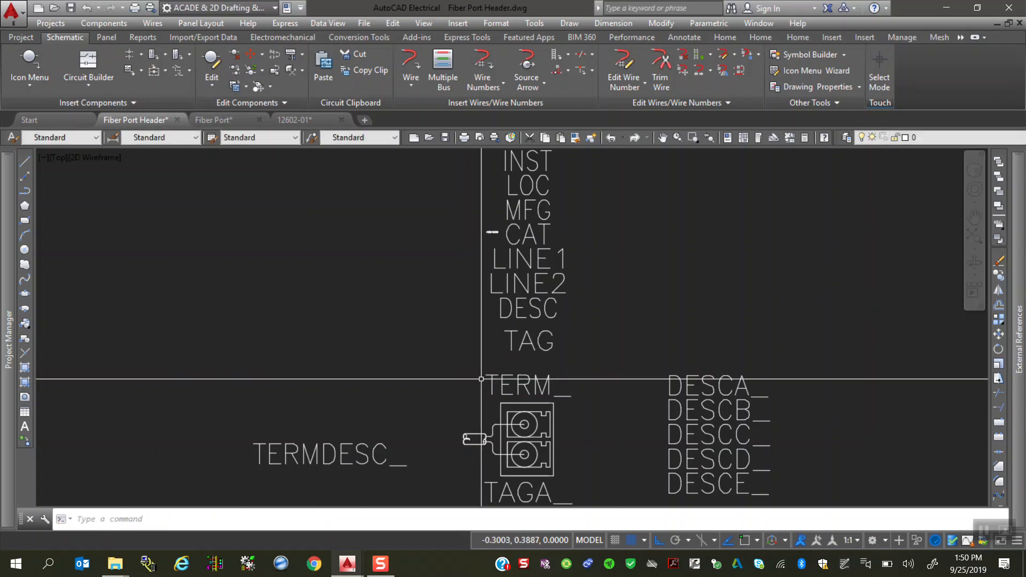
pyautogui.click(104, 23)
pyautogui.moveTo(145, 239)
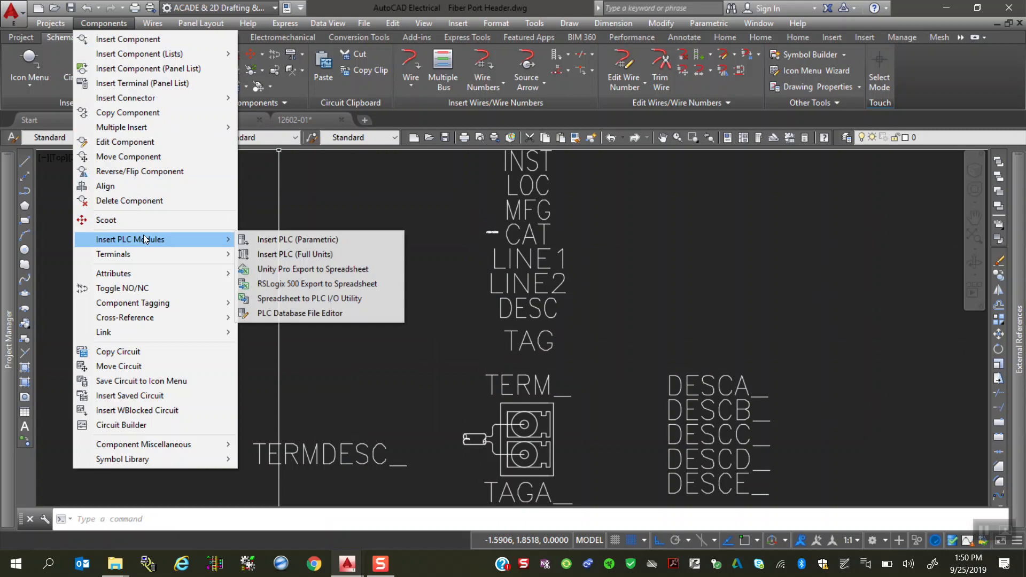
pyautogui.click(336, 314)
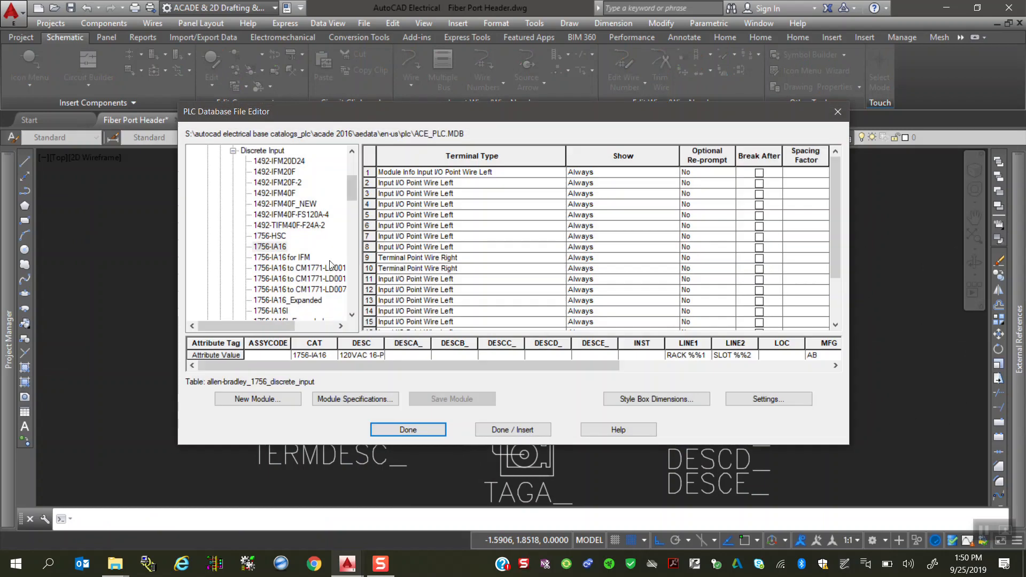
# Step: Collapse the 1756 and Allen-Bradley branches of the PLC tree and open the Terminal Block Settings
pyautogui.scroll(2, 339, 318)
pyautogui.click(233, 247)
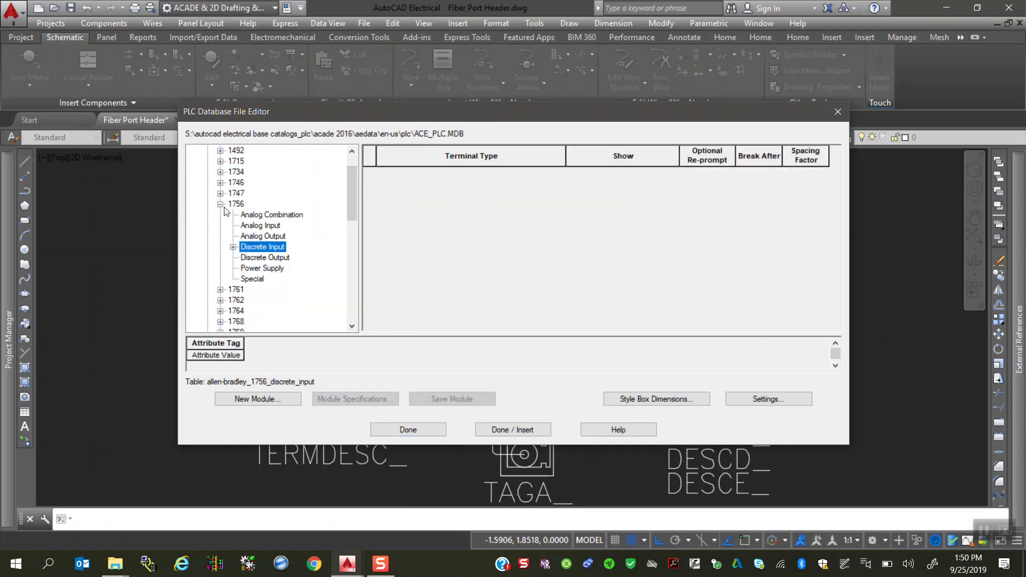
pyautogui.click(220, 204)
pyautogui.scroll(1, 254, 222)
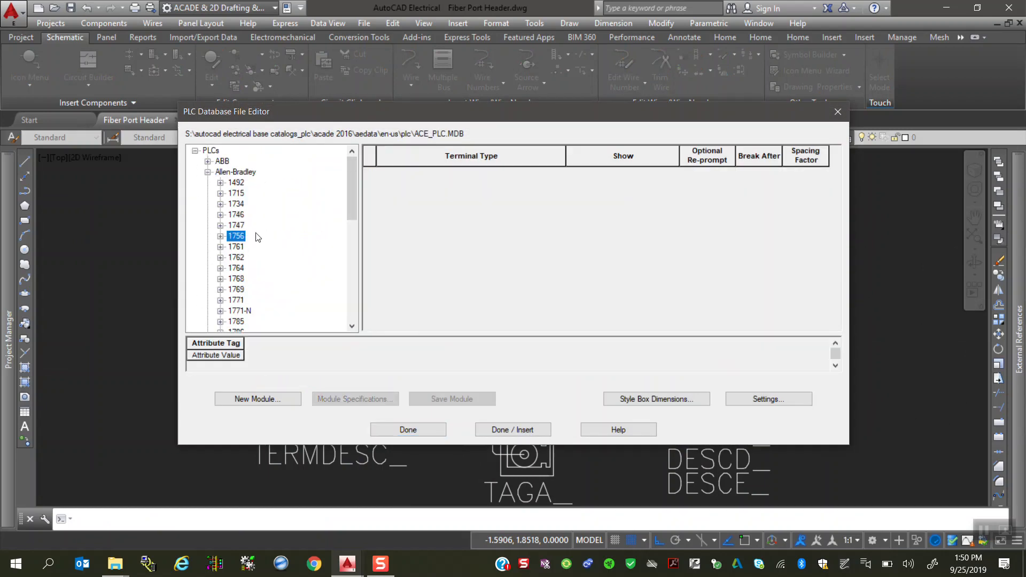
pyautogui.click(208, 173)
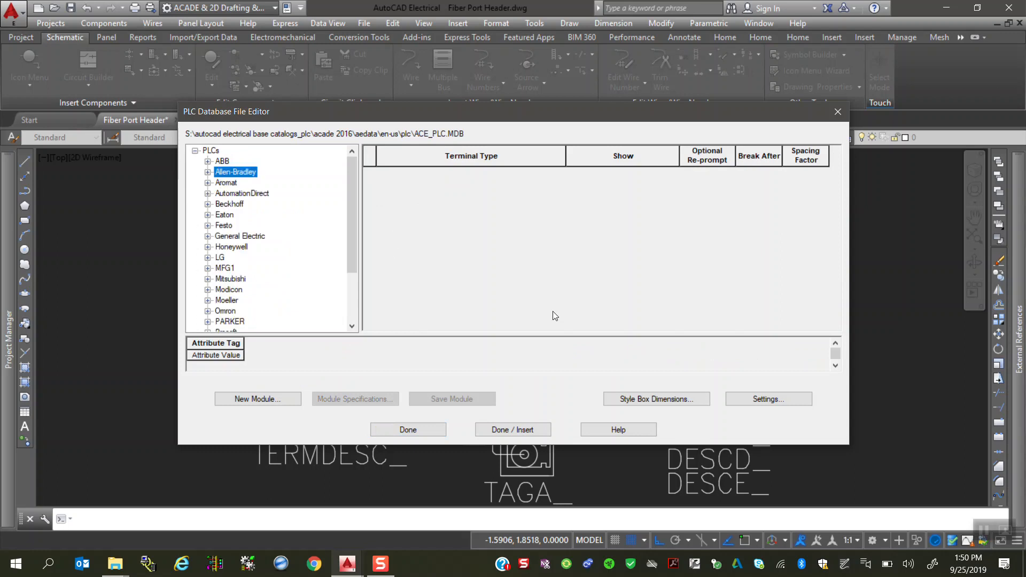
pyautogui.click(805, 403)
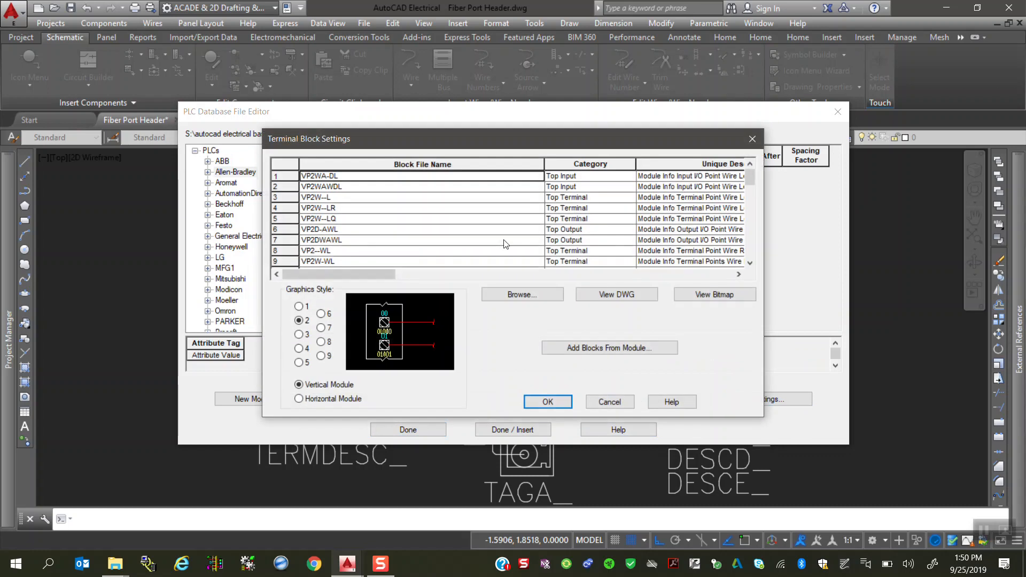
# Step: Assign Fiber Port Header.dwg from the jic125 folder in AutoCad Electrical Libraies on drive S as the block file of empty row 50
pyautogui.moveTo(747, 179); pyautogui.dragTo(749, 260)
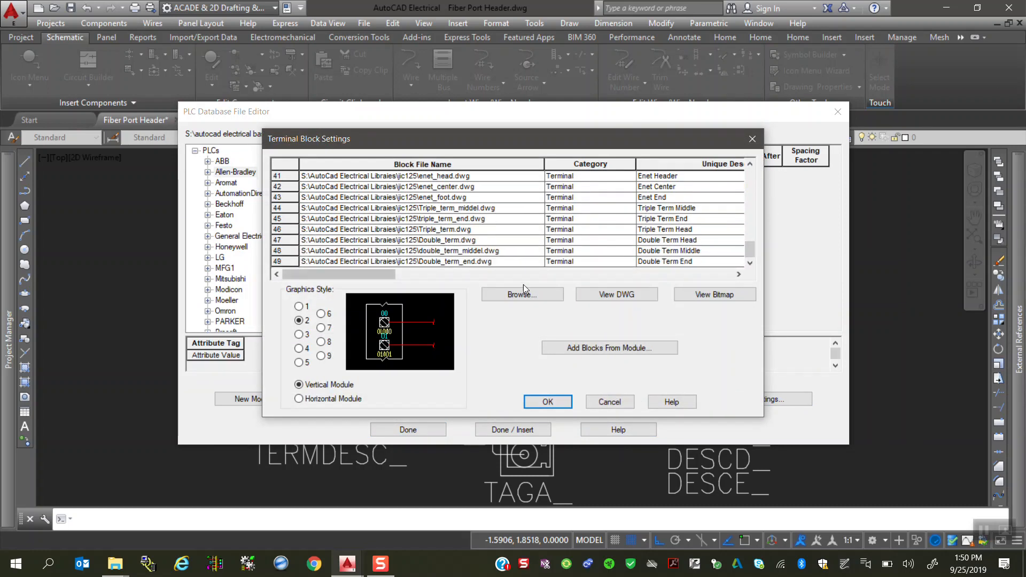
pyautogui.click(284, 261)
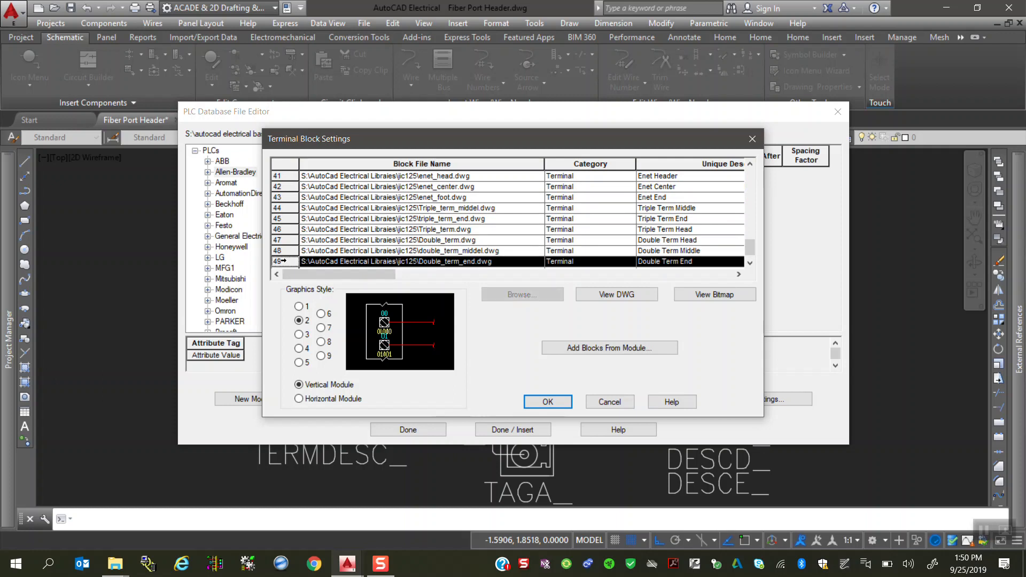
pyautogui.scroll(-1, 284, 261)
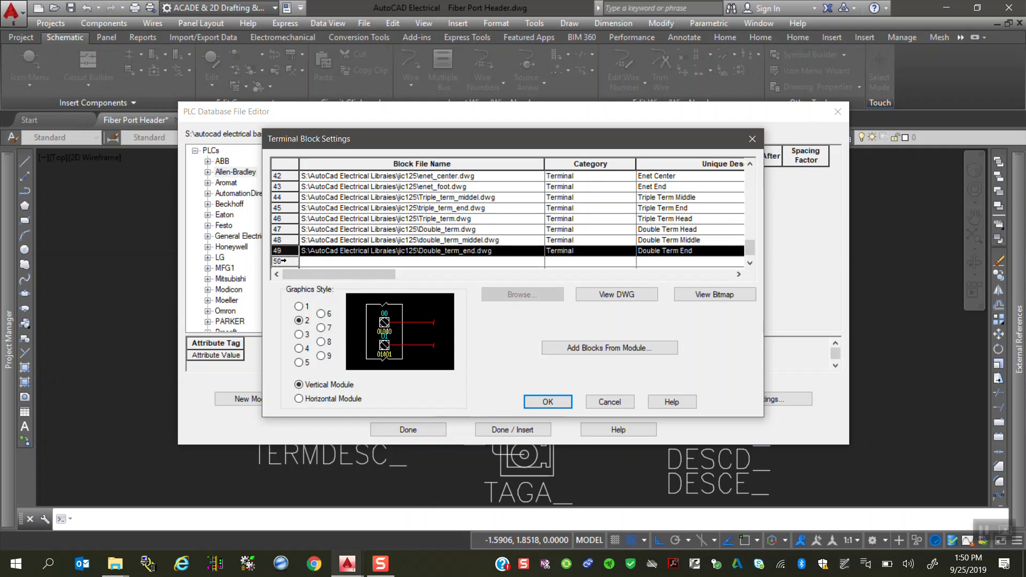
pyautogui.click(323, 262)
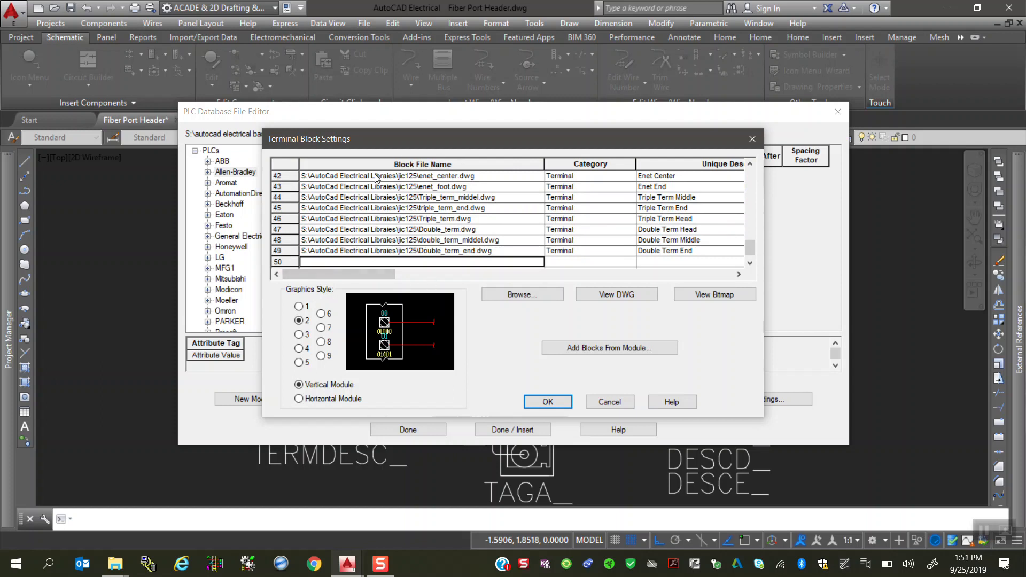
pyautogui.click(526, 295)
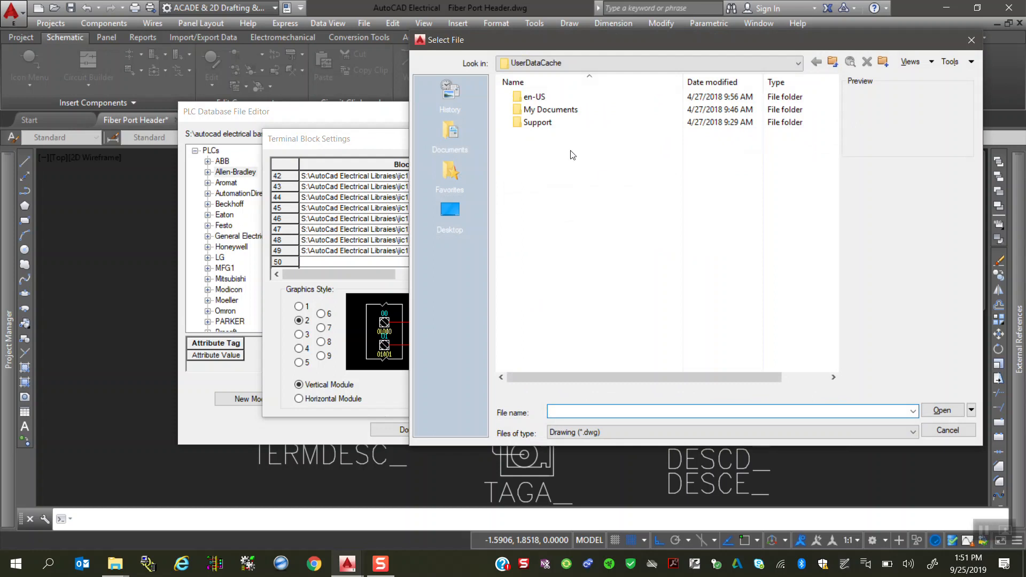
pyautogui.click(588, 63)
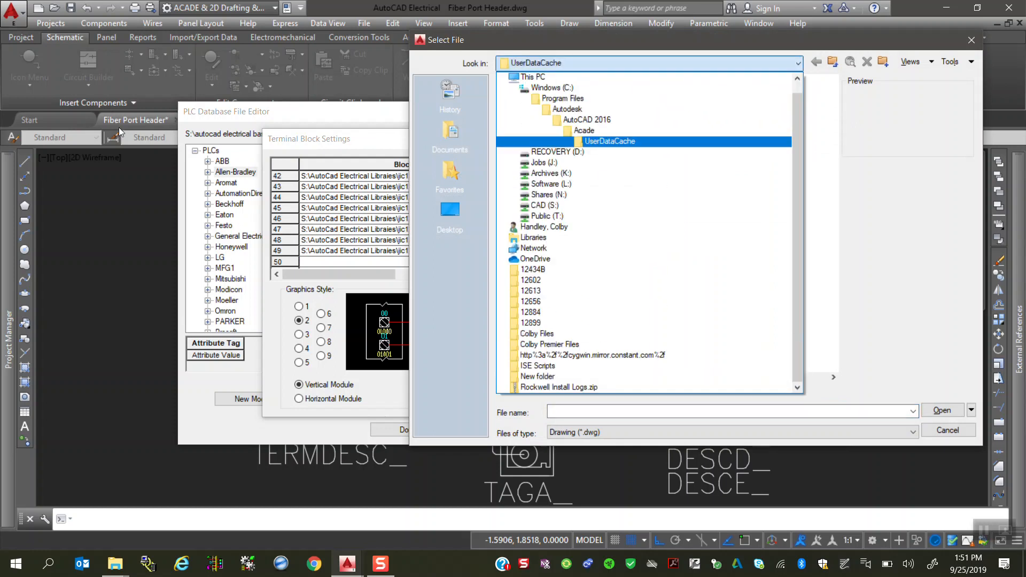
pyautogui.click(554, 206)
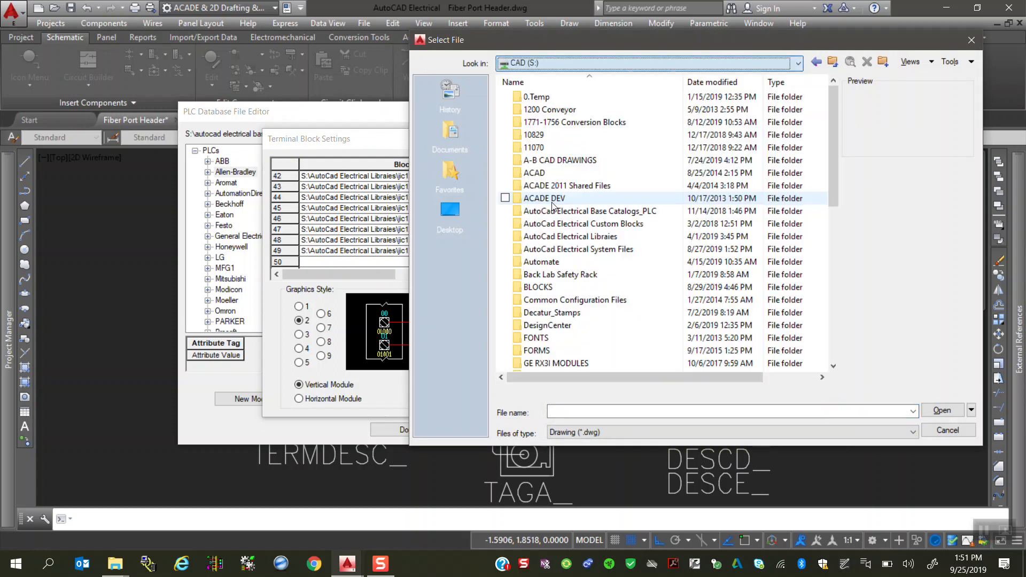
pyautogui.doubleClick(556, 231)
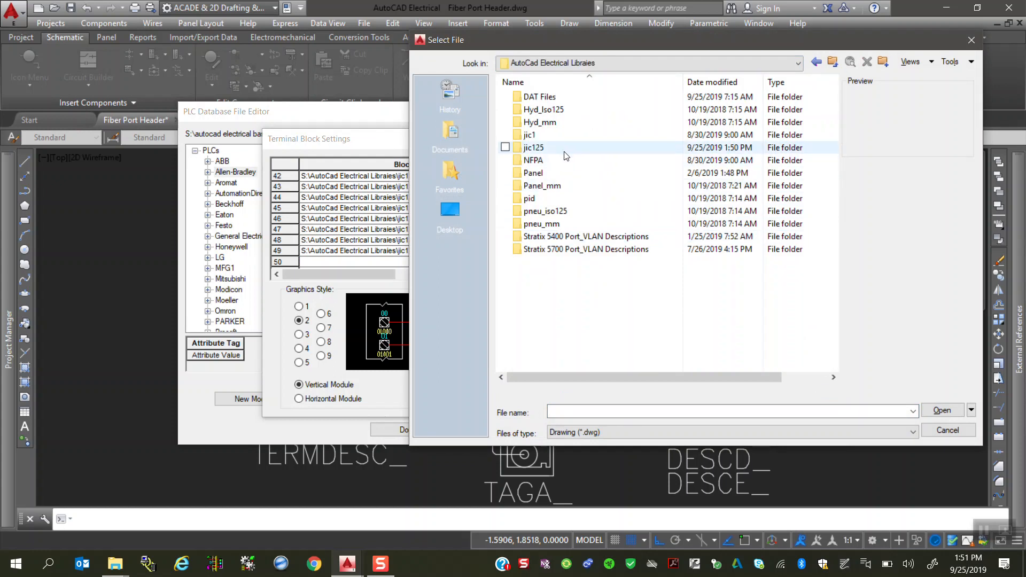
pyautogui.doubleClick(564, 152)
pyautogui.scroll(-15, 599, 225)
pyautogui.scroll(-10, 604, 246)
pyautogui.scroll(-2, 599, 261)
pyautogui.scroll(2, 600, 261)
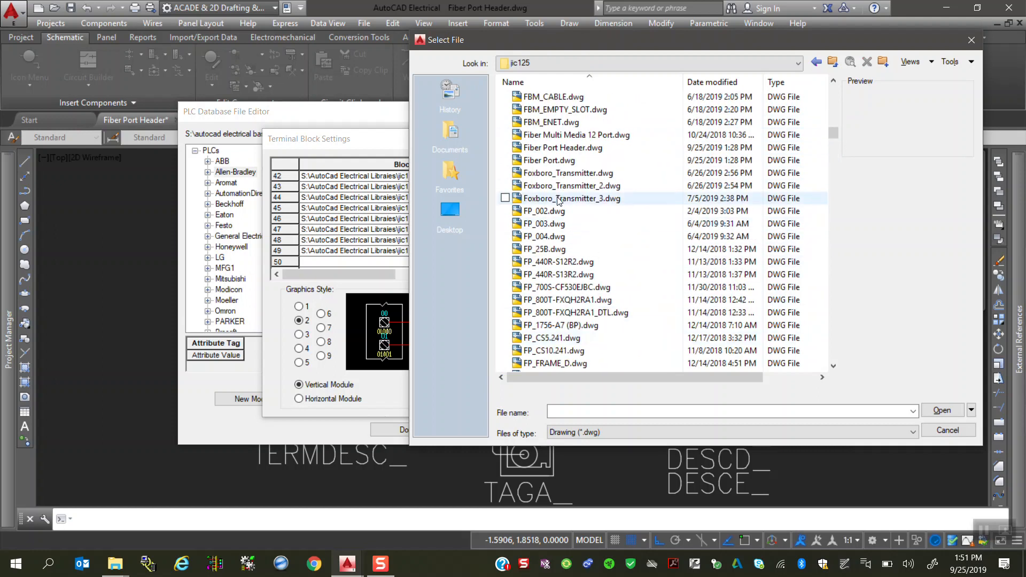
pyautogui.scroll(1, 567, 224)
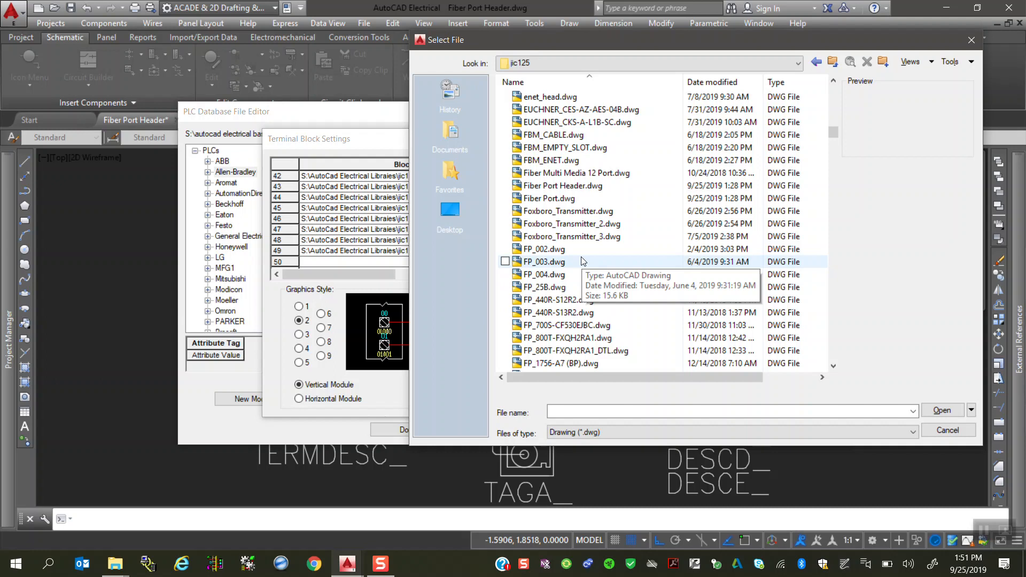
pyautogui.click(566, 186)
pyautogui.click(943, 410)
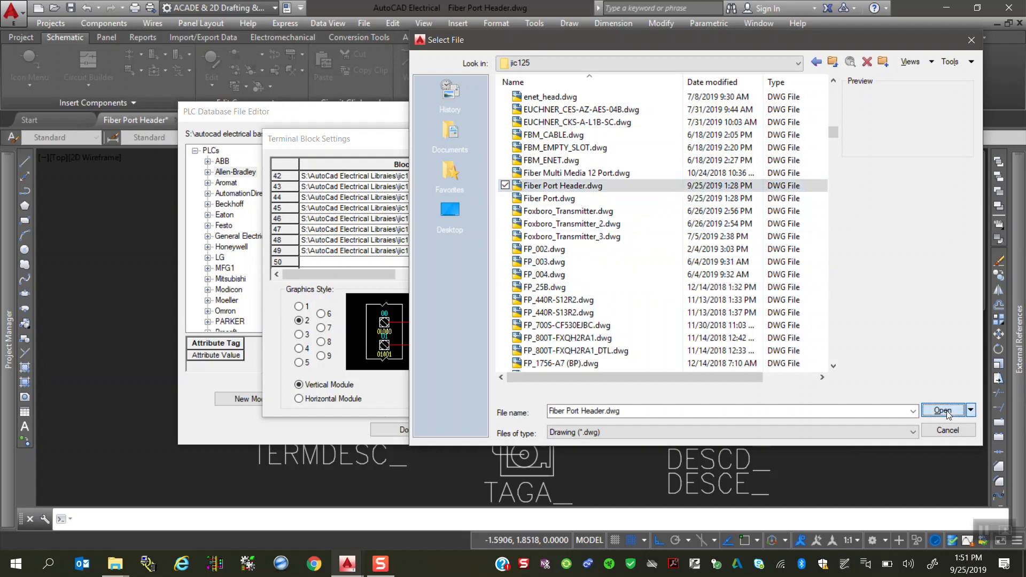
# Step: Set the category of row 50 to Terminal and its unique description to Fiber Header
pyautogui.click(614, 262)
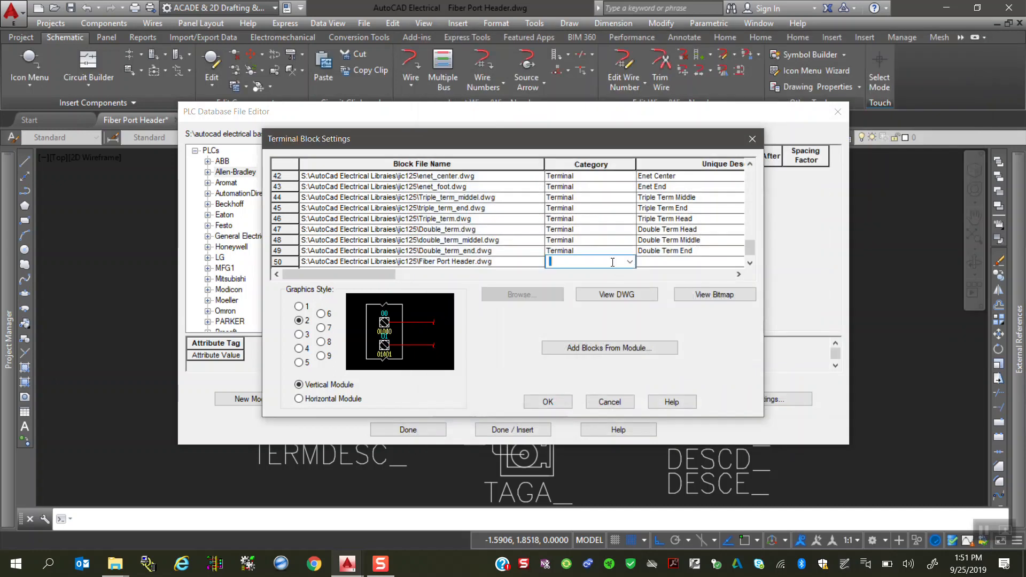
pyautogui.click(630, 262)
pyautogui.click(577, 312)
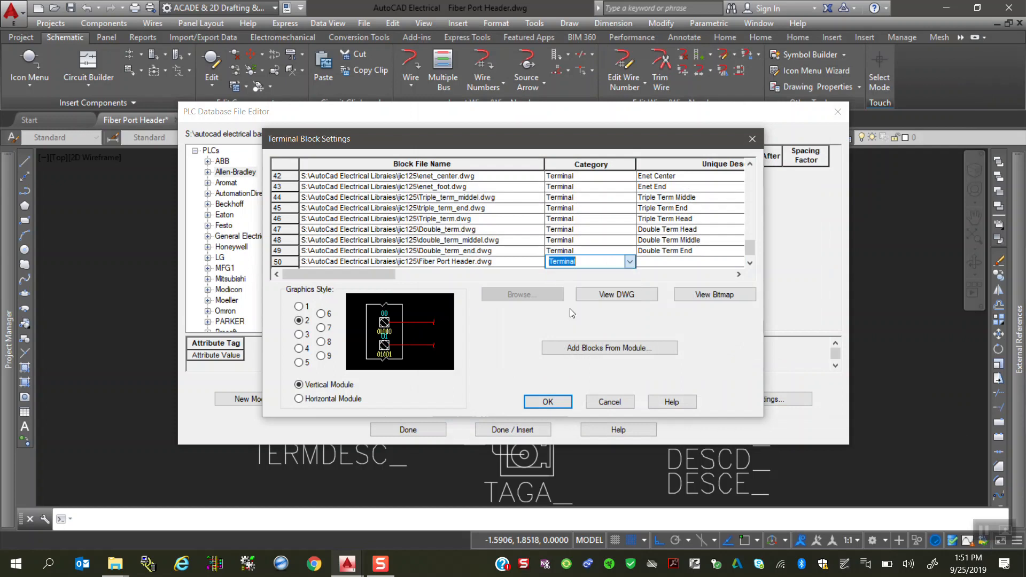
pyautogui.click(740, 274)
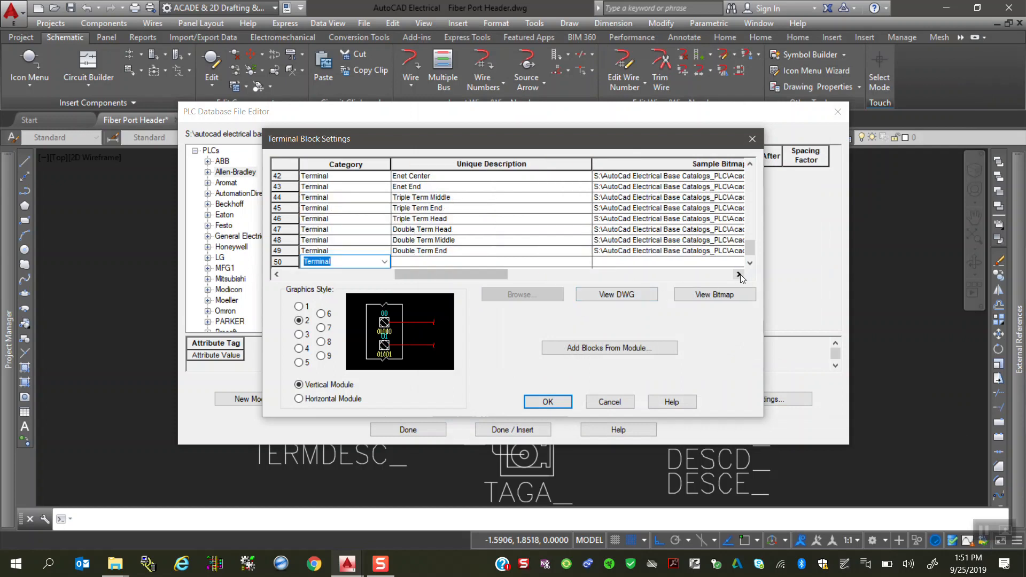
pyautogui.click(537, 263)
pyautogui.write('Fiber Header')
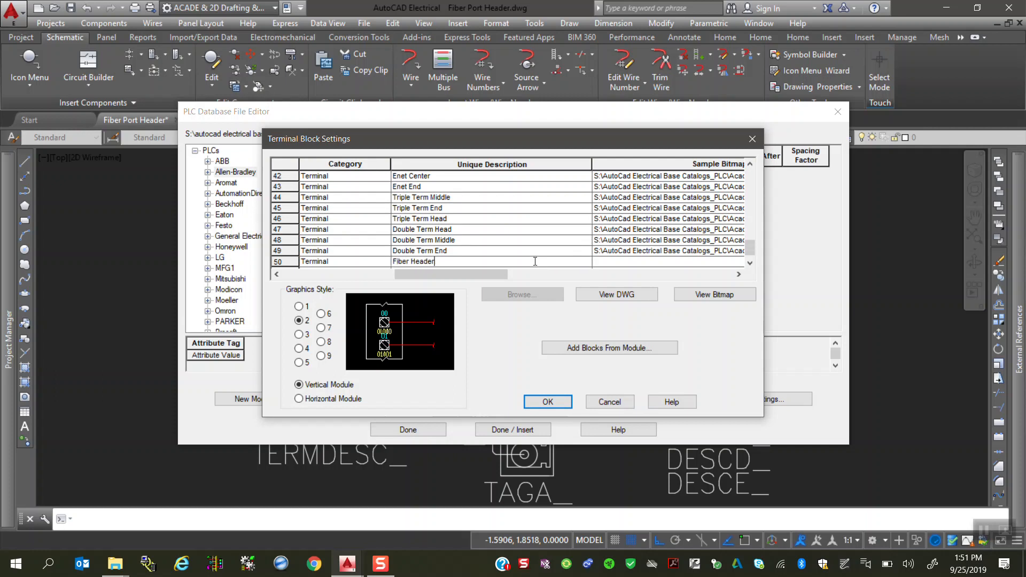
# Step: Assign Fiber Port Header.bmp from the en-US Plc folder of AutoCad Electrical Base Catalogs_PLC as the sample bitmap of row 50
pyautogui.click(648, 261)
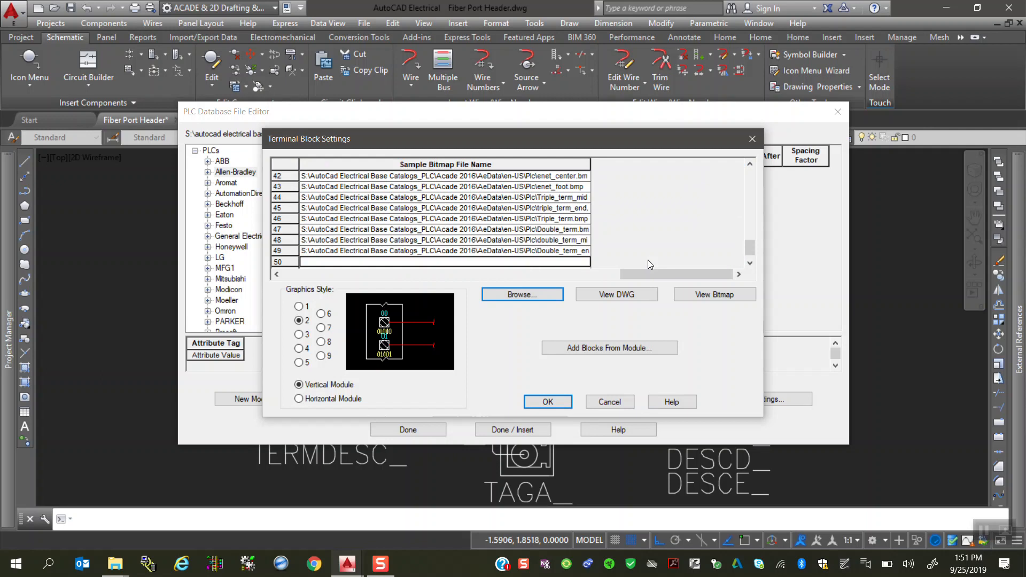
pyautogui.click(557, 297)
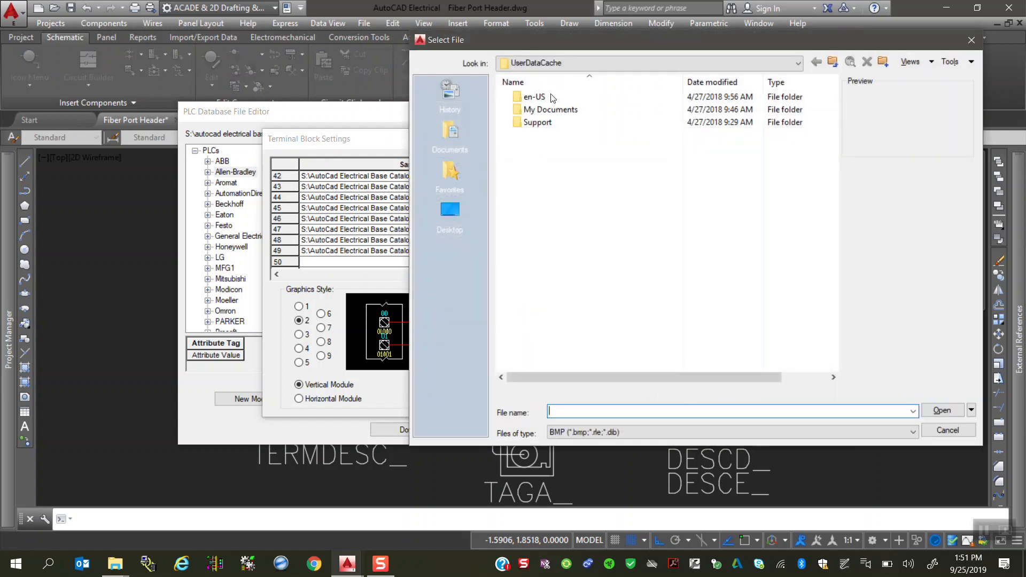
pyautogui.click(570, 65)
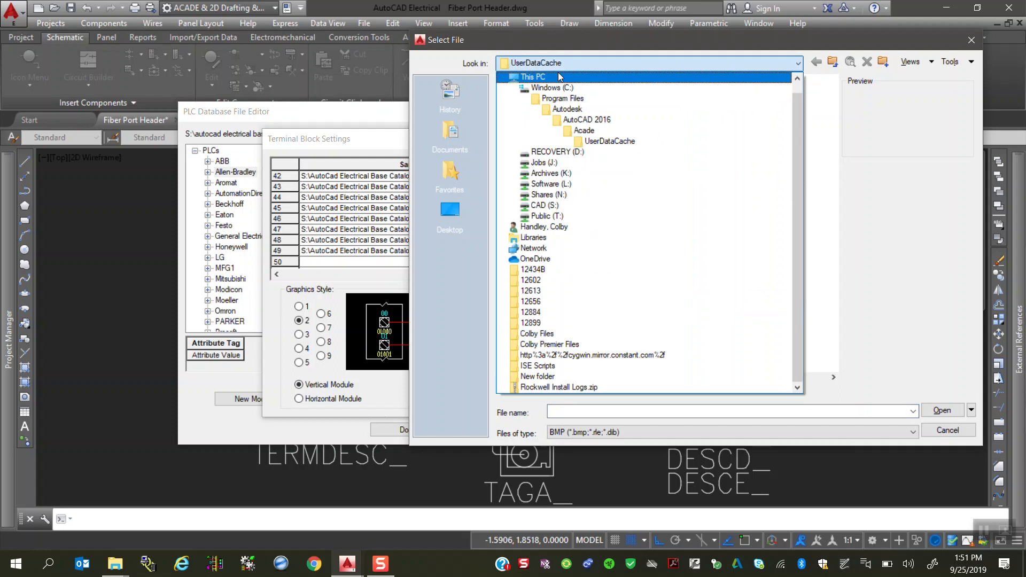
pyautogui.click(538, 207)
pyautogui.doubleClick(540, 206)
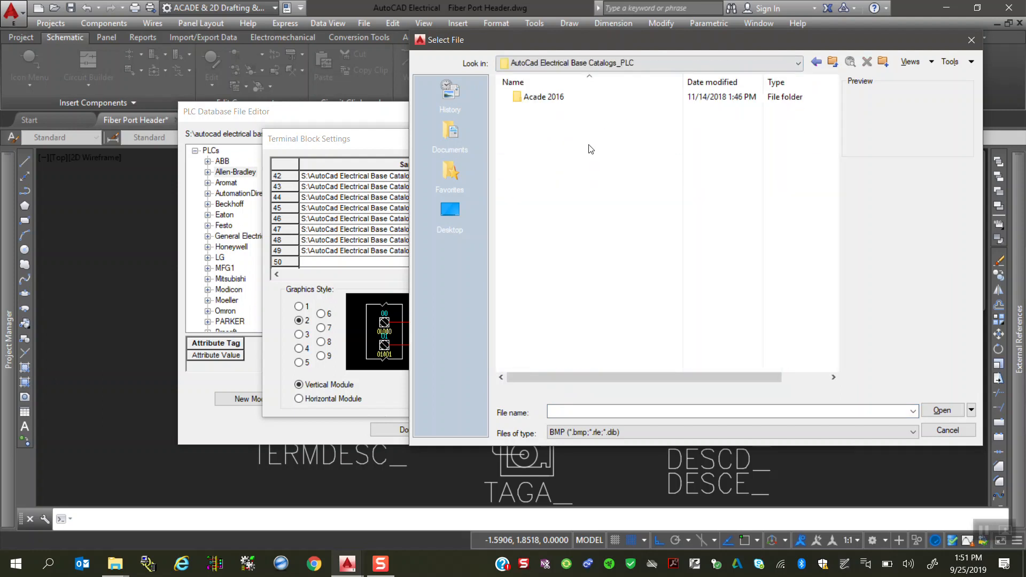
pyautogui.doubleClick(575, 100)
pyautogui.doubleClick(571, 99)
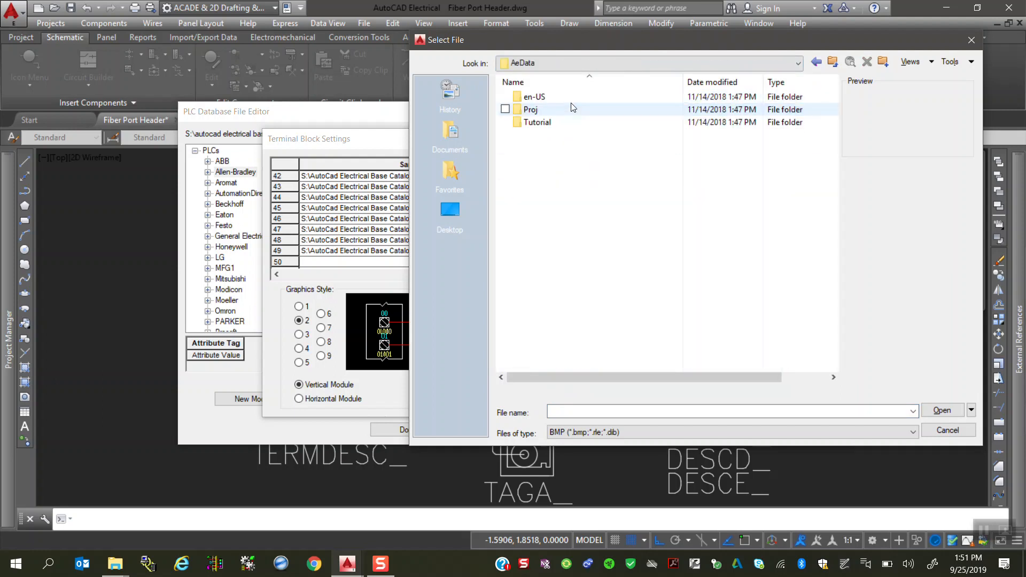
pyautogui.doubleClick(566, 98)
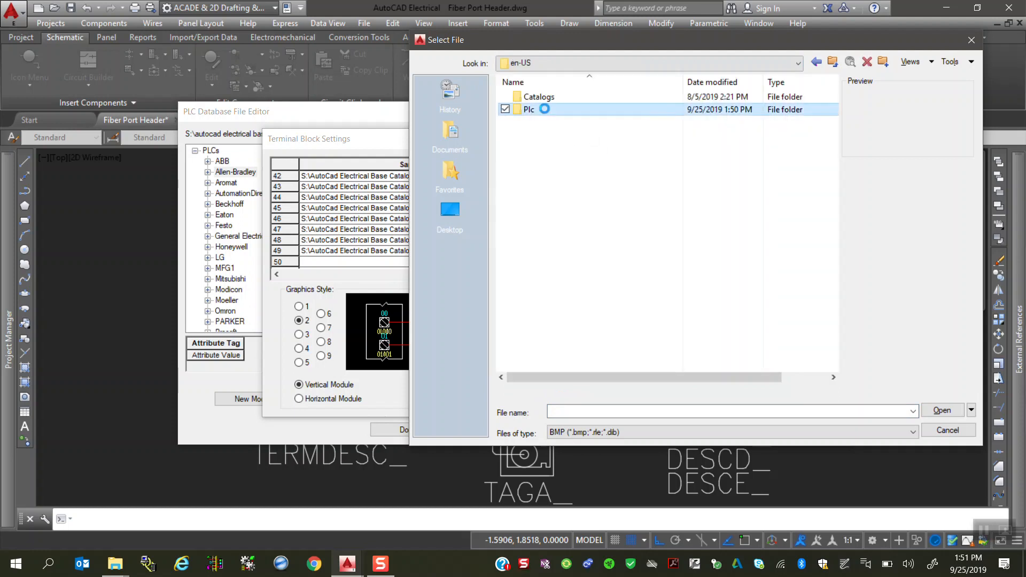
pyautogui.doubleClick(546, 110)
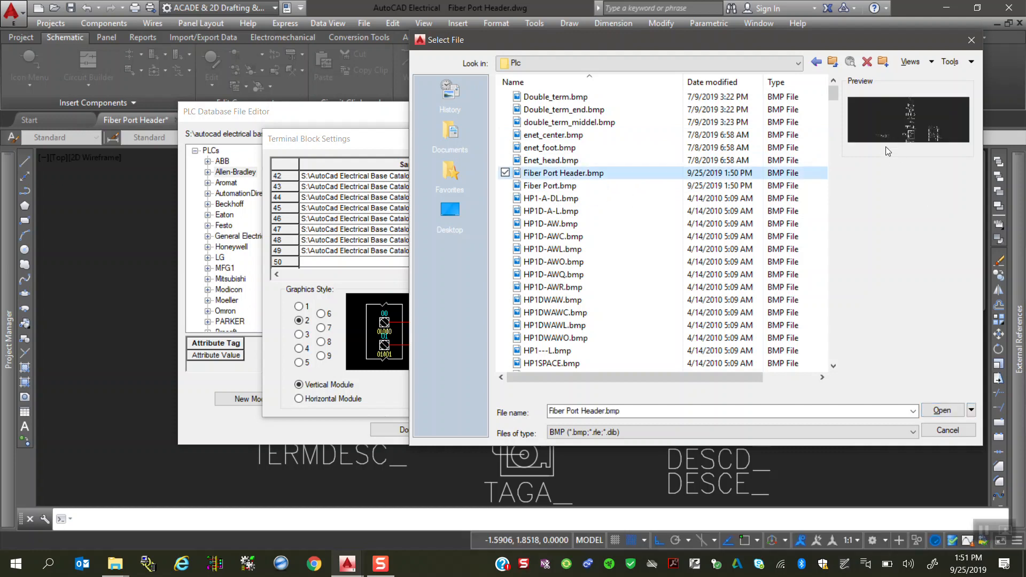
pyautogui.click(942, 411)
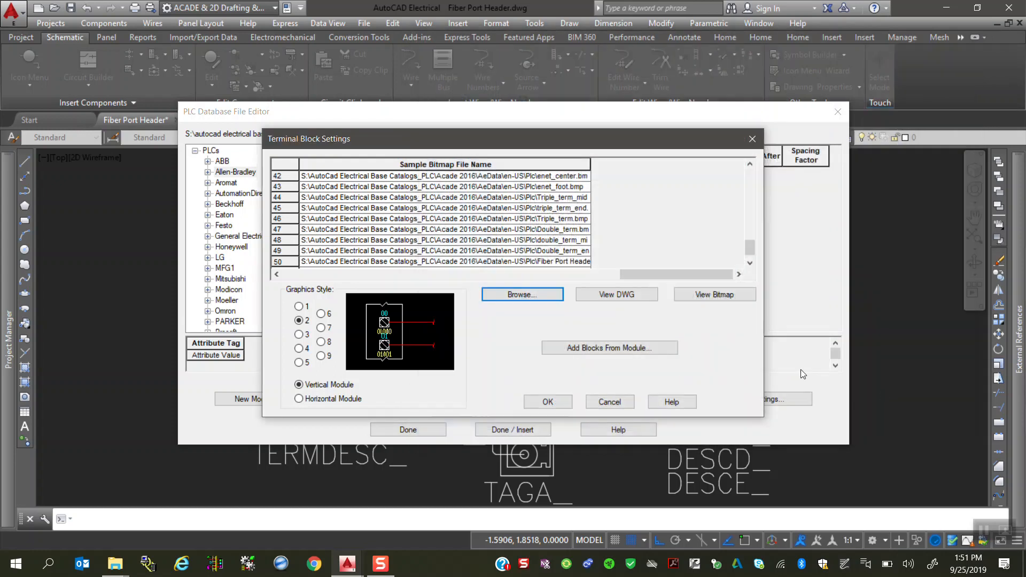
# Step: Assign Fiber Port.dwg from the jic125 folder in AutoCad Electrical Libraies on drive S as the block file of empty row 51
pyautogui.moveTo(647, 274); pyautogui.dragTo(277, 288)
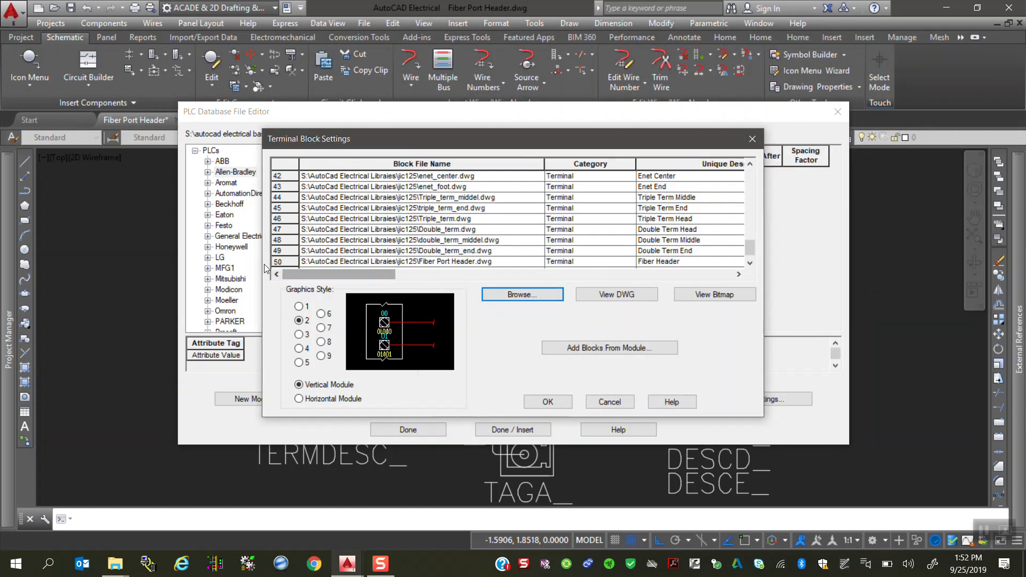
pyautogui.click(278, 261)
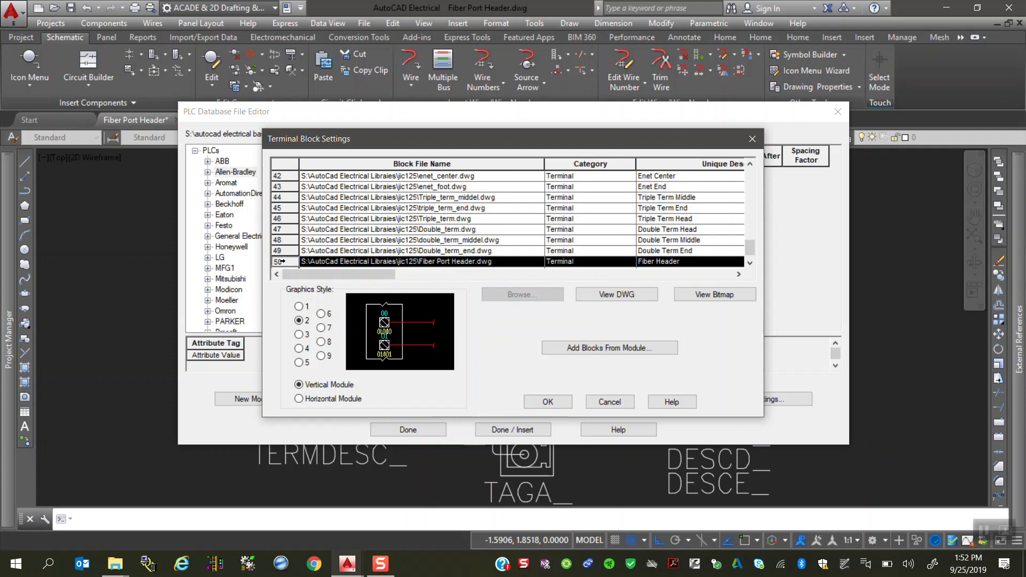
pyautogui.scroll(-1, 279, 261)
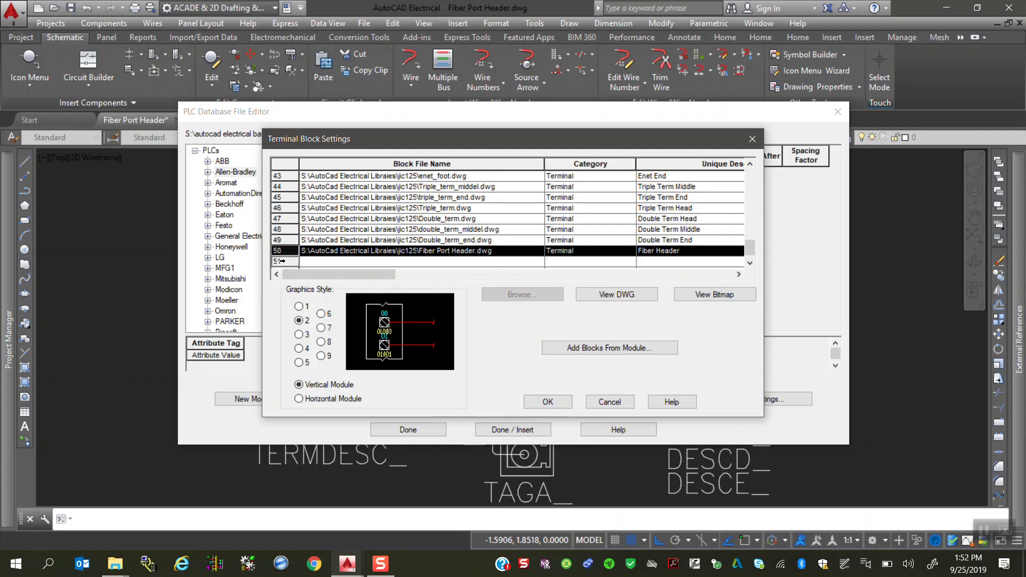
pyautogui.click(308, 263)
pyautogui.click(540, 295)
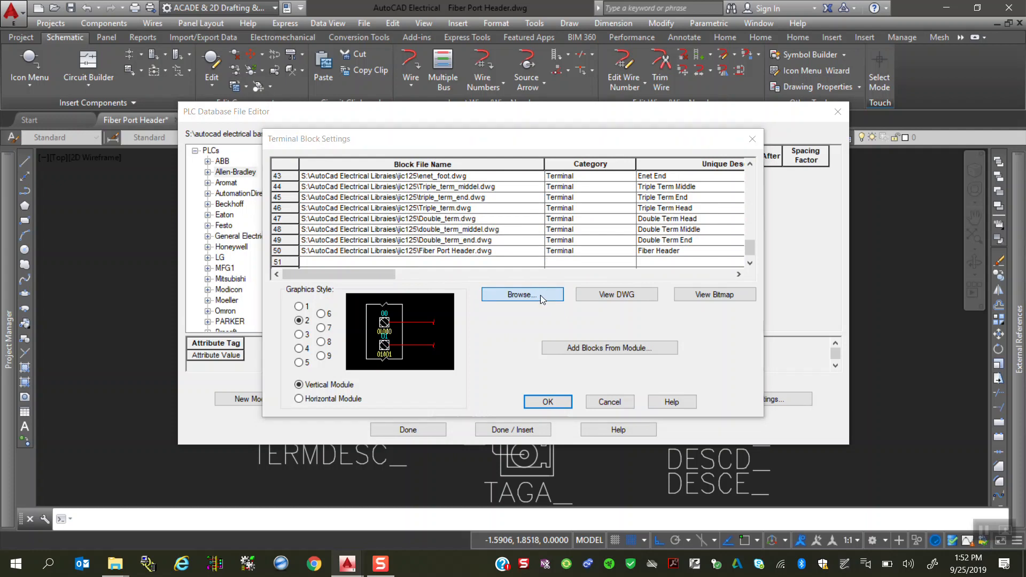
pyautogui.click(561, 63)
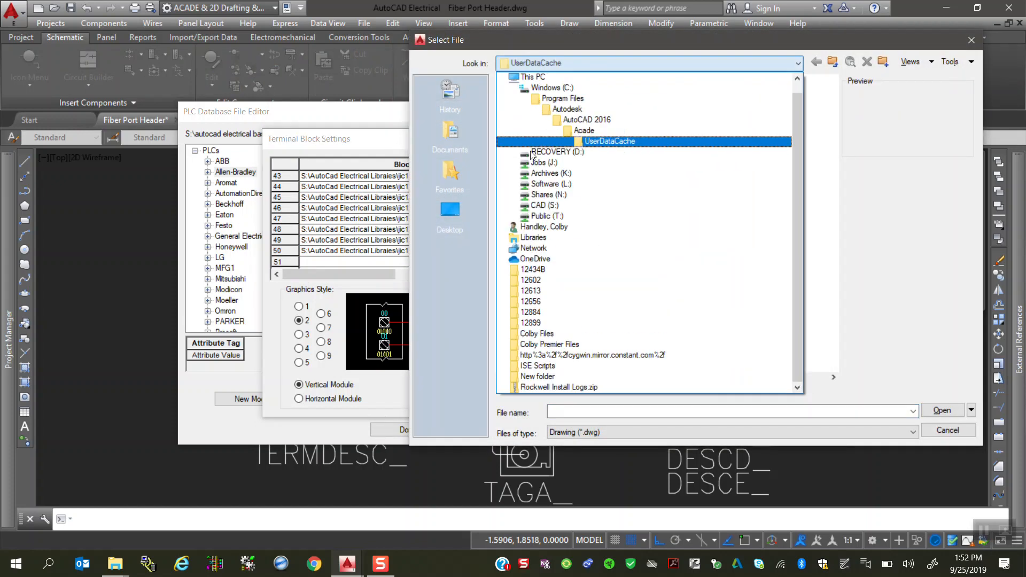
pyautogui.click(535, 209)
pyautogui.scroll(-5, 604, 182)
pyautogui.scroll(4, 605, 192)
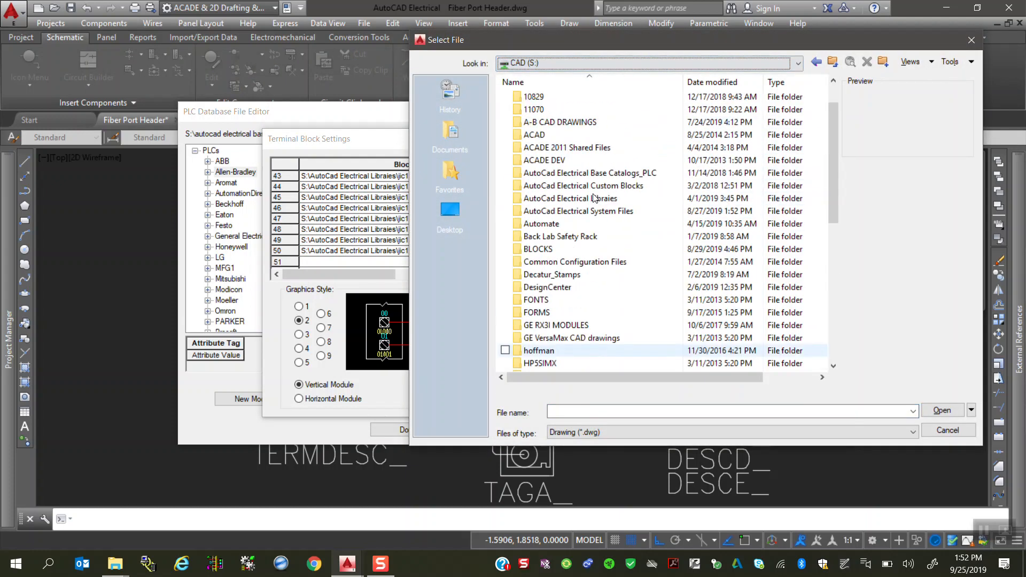
pyautogui.doubleClick(606, 204)
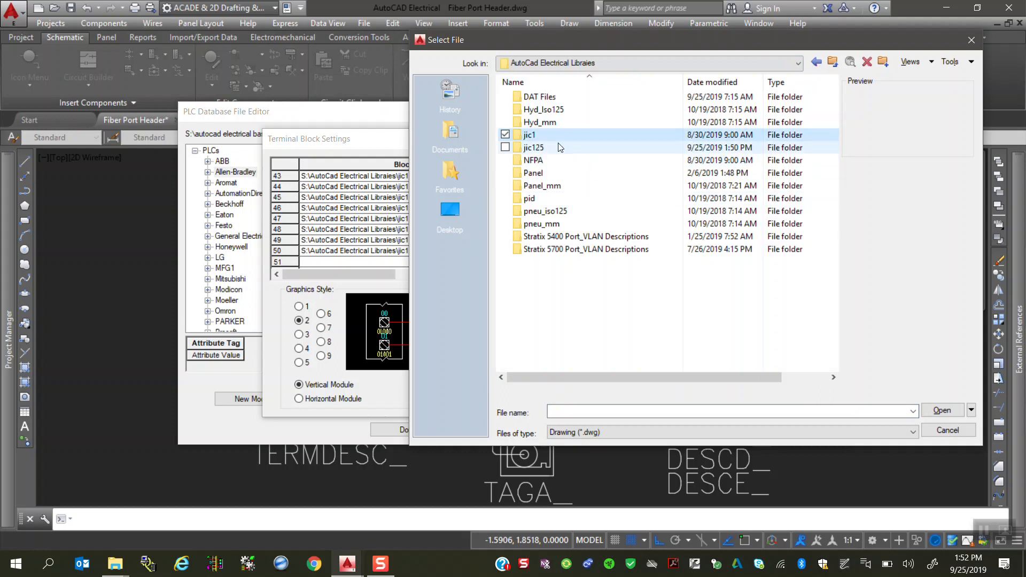
pyautogui.doubleClick(541, 144)
pyautogui.scroll(-20, 597, 230)
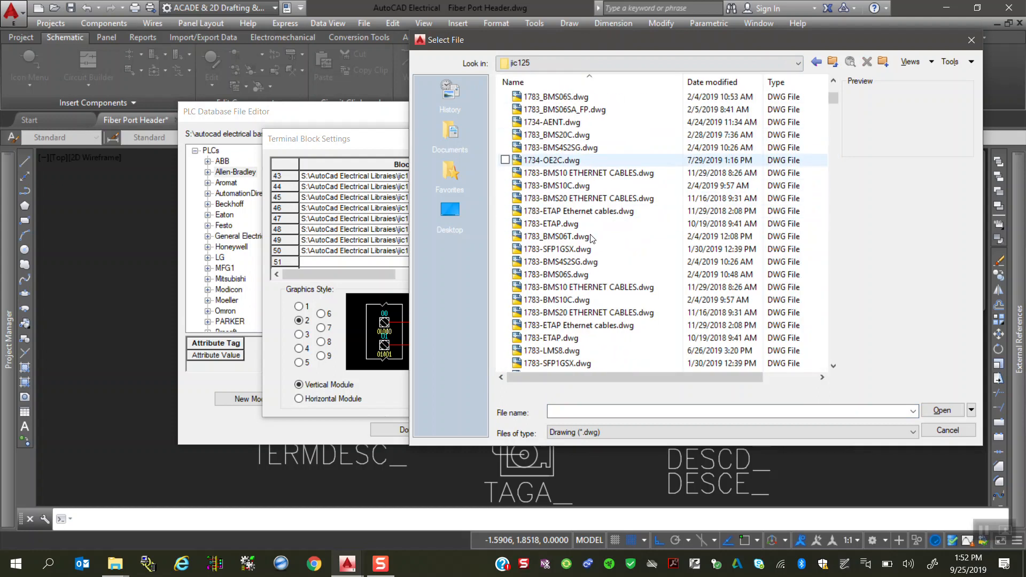
pyautogui.scroll(-20, 598, 231)
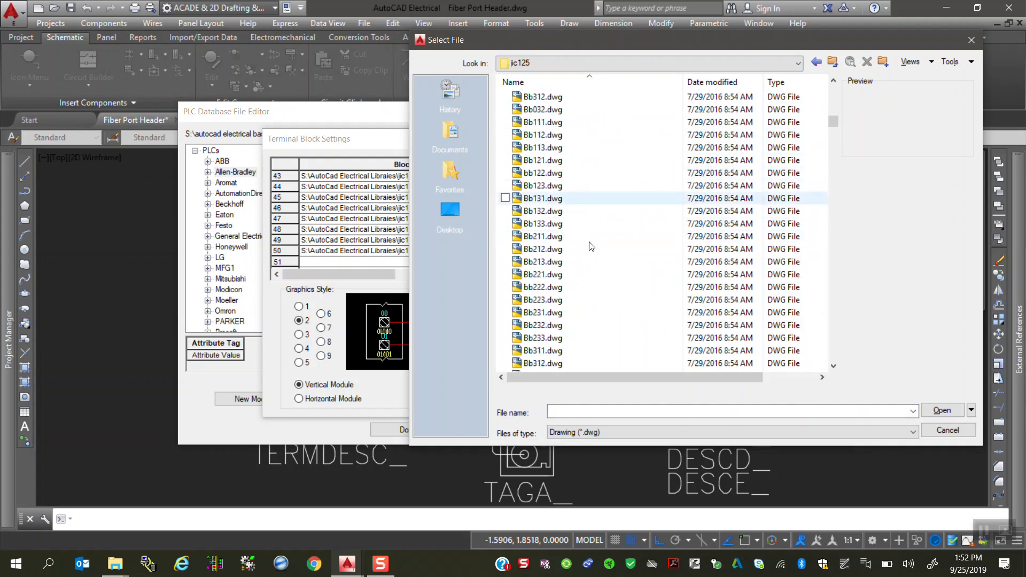
pyautogui.scroll(-6, 587, 255)
pyautogui.scroll(4, 566, 229)
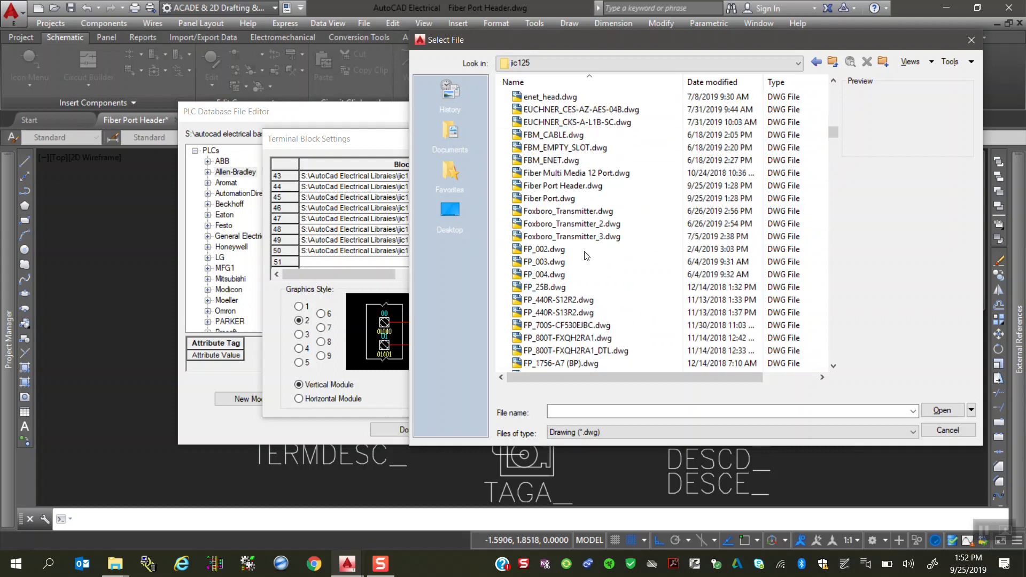
pyautogui.click(549, 202)
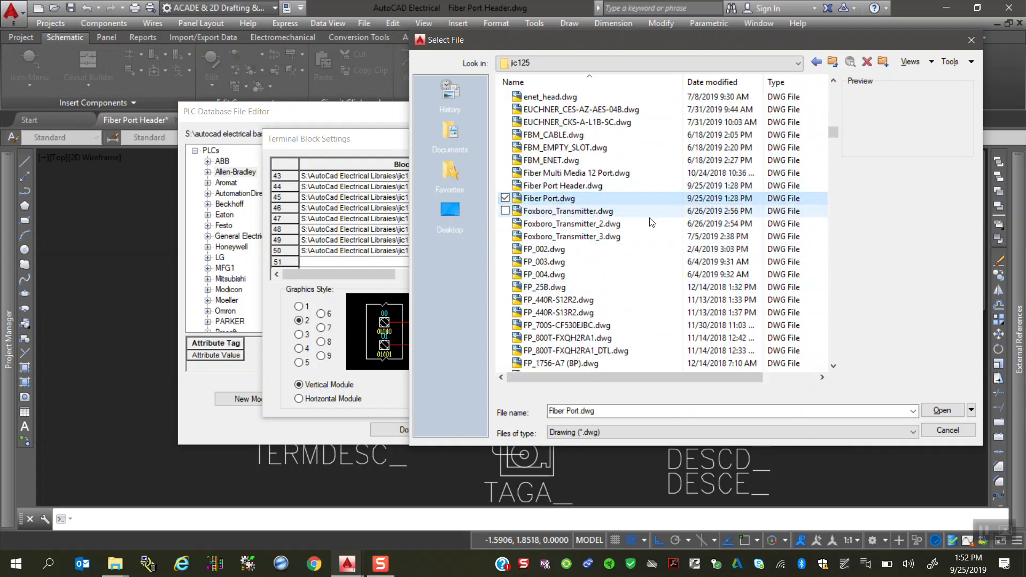
pyautogui.click(958, 414)
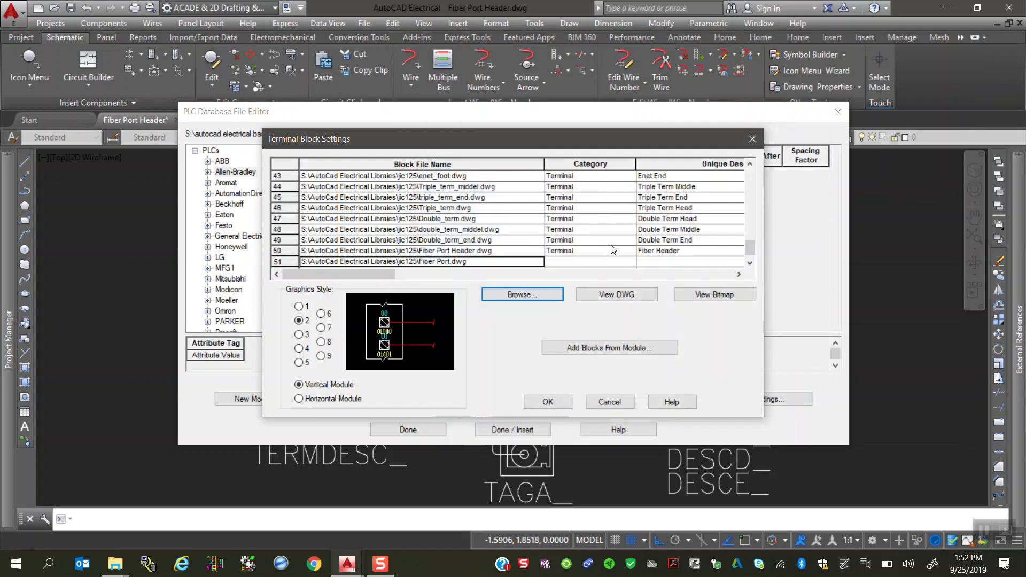
# Step: Set the category of row 51 to Terminal and its unique description to Fiber Port
pyautogui.click(614, 262)
pyautogui.click(630, 261)
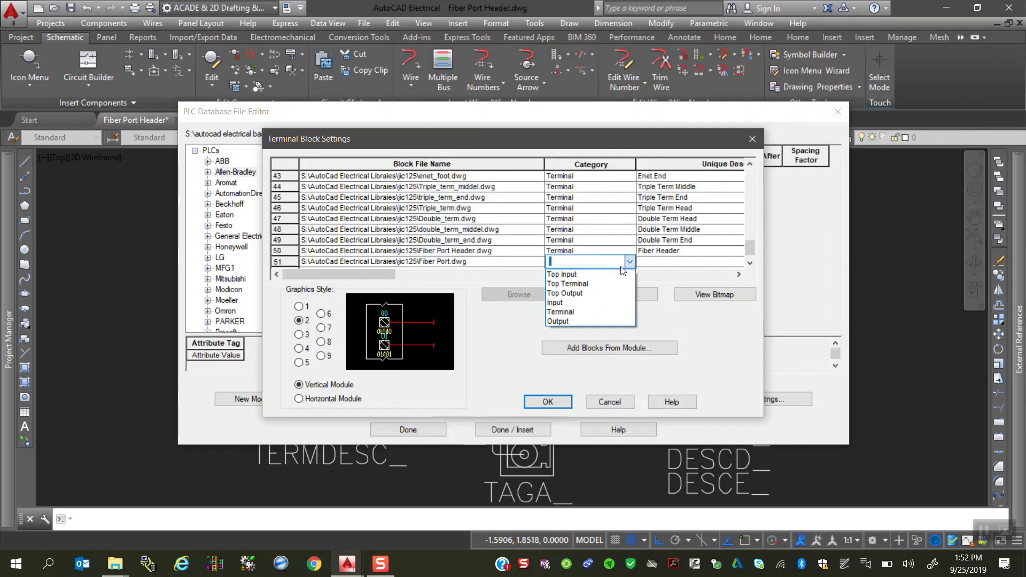
pyautogui.click(581, 313)
pyautogui.click(676, 261)
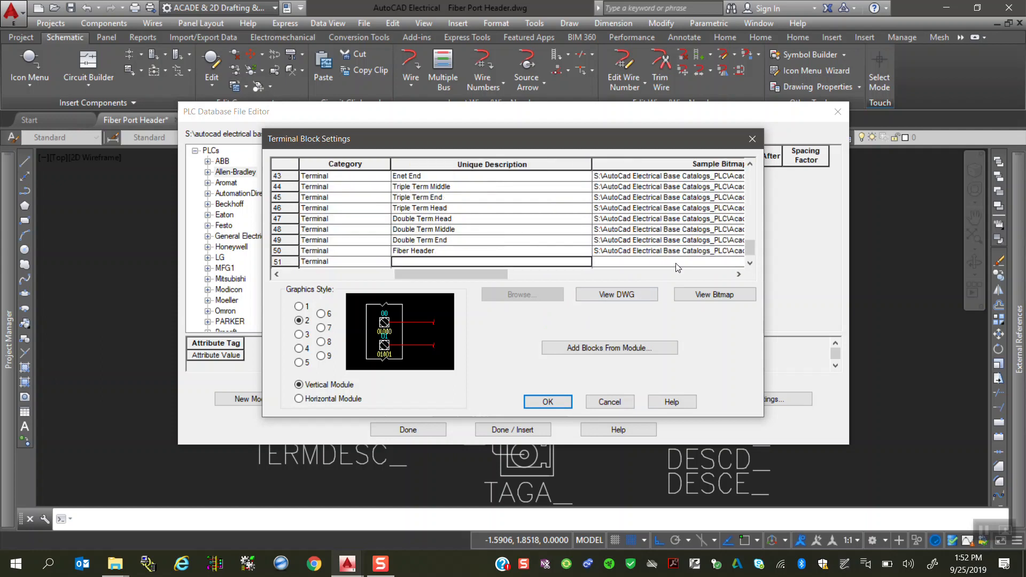
pyautogui.write('F')
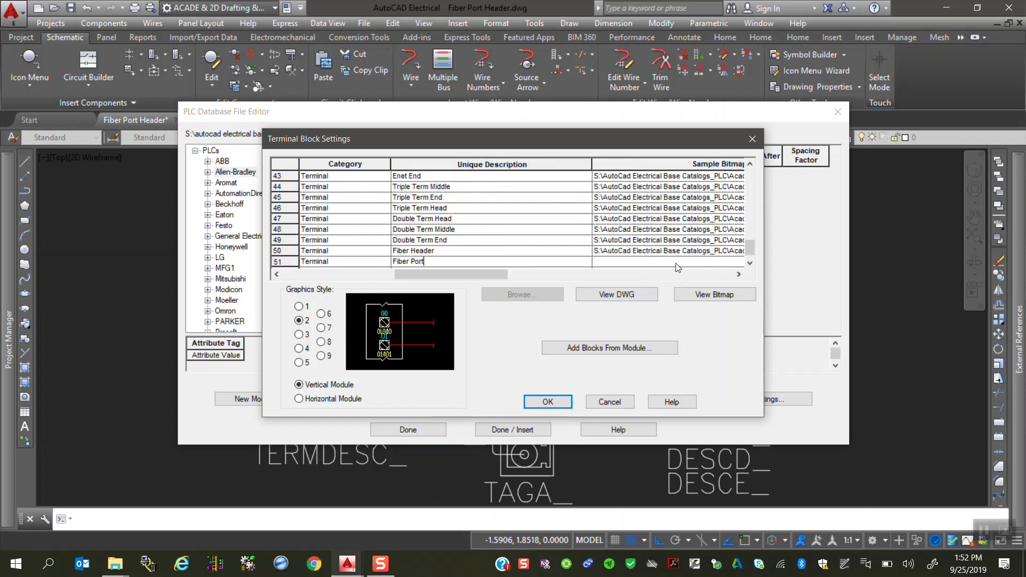
pyautogui.write('iber Port')
# Step: Assign Fiber Port.bmp from the en-US Plc folder of AutoCad Electrical Base Catalogs_PLC as row 51's sample bitmap and accept the terminal block settings
pyautogui.click(676, 262)
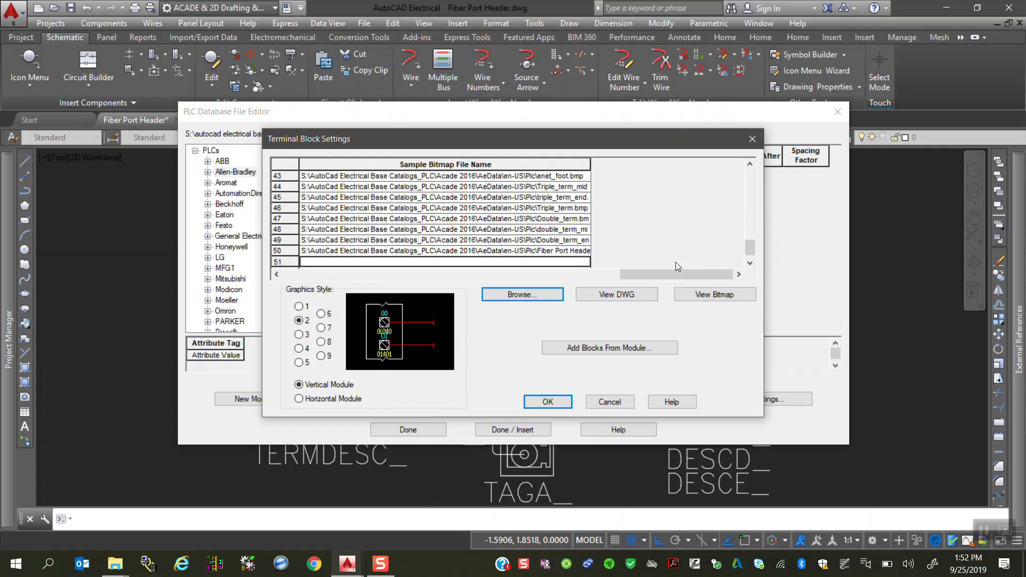
pyautogui.click(521, 295)
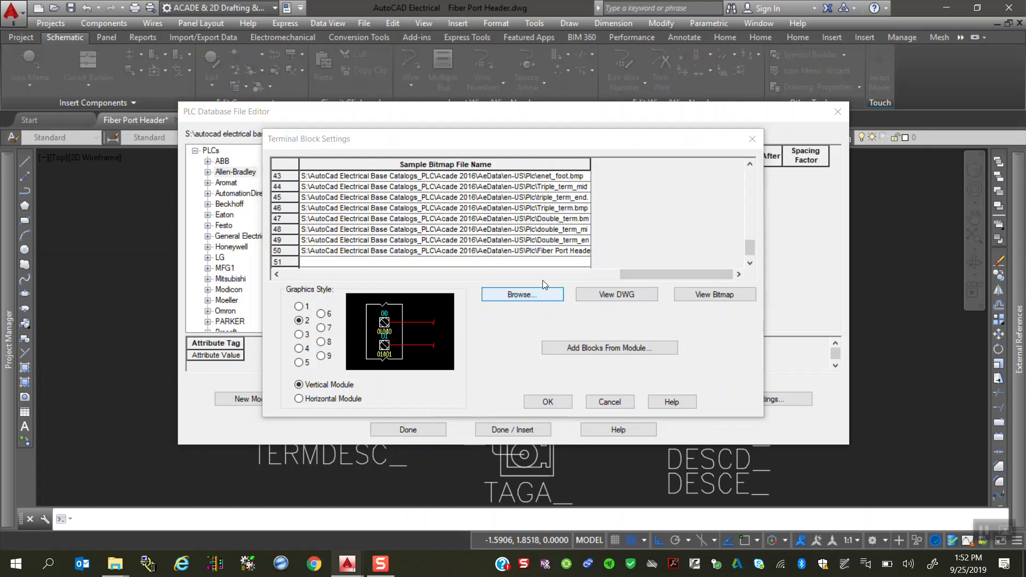
pyautogui.click(623, 63)
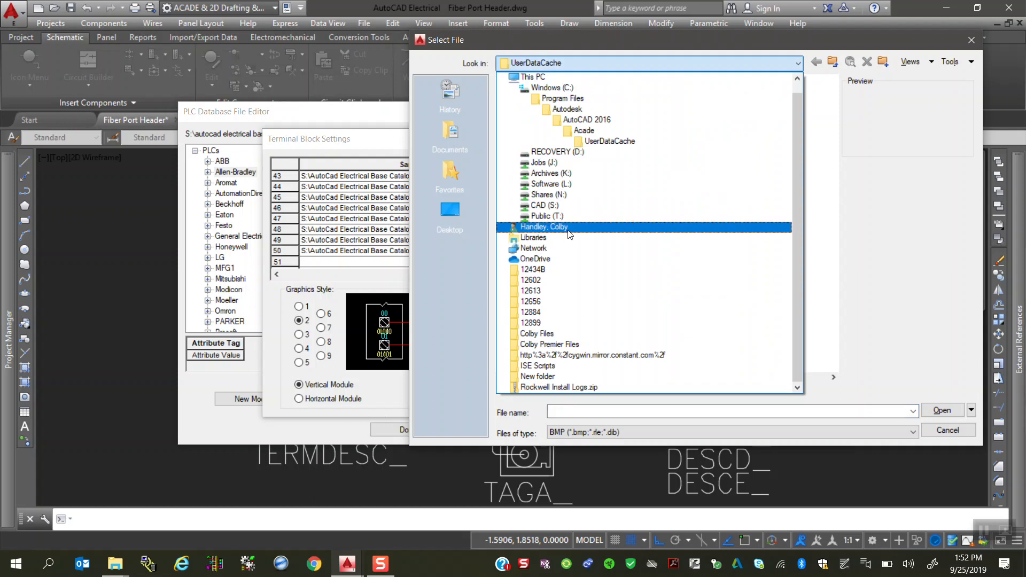
pyautogui.click(557, 206)
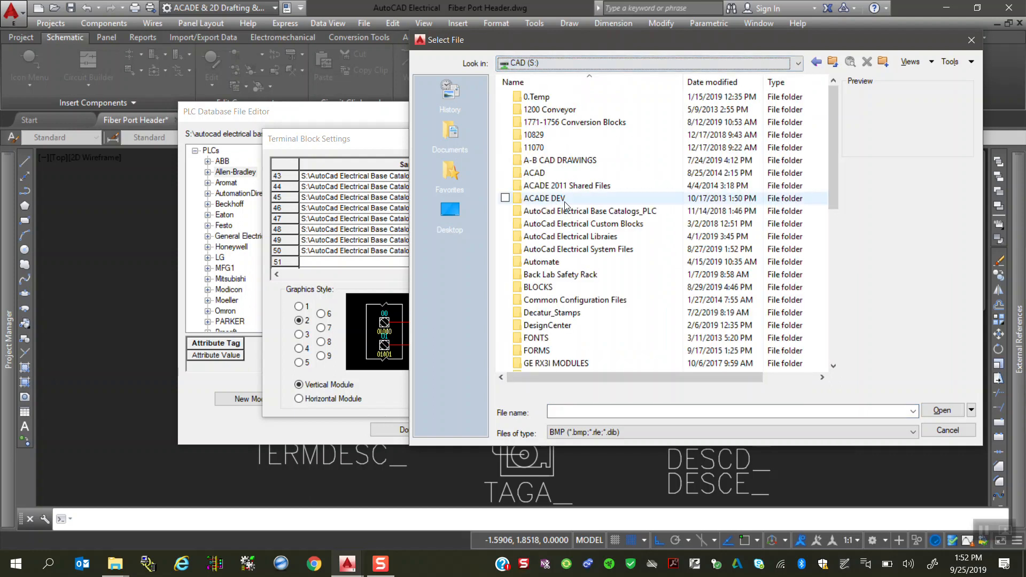
pyautogui.click(575, 211)
pyautogui.doubleClick(573, 98)
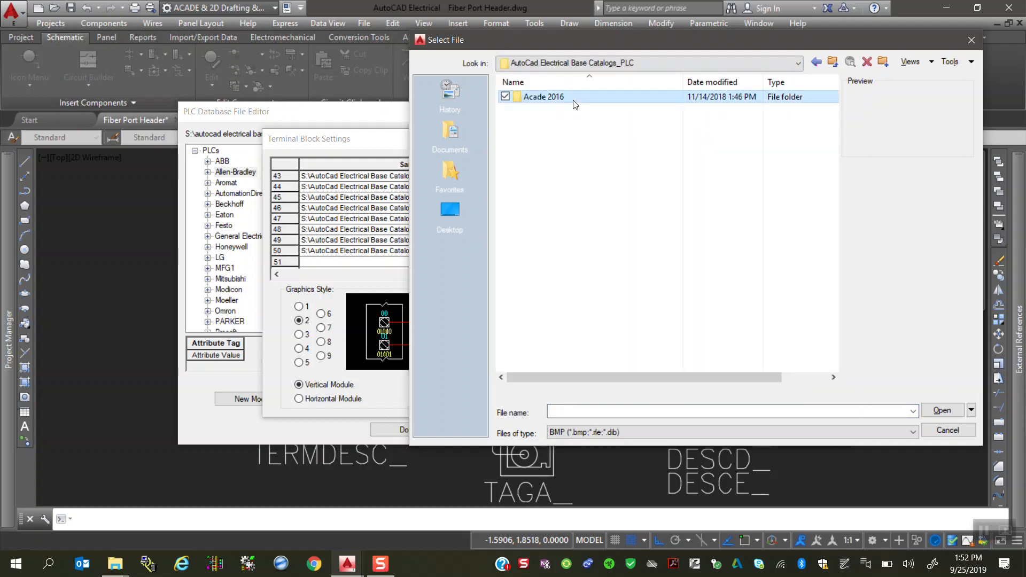
pyautogui.doubleClick(550, 100)
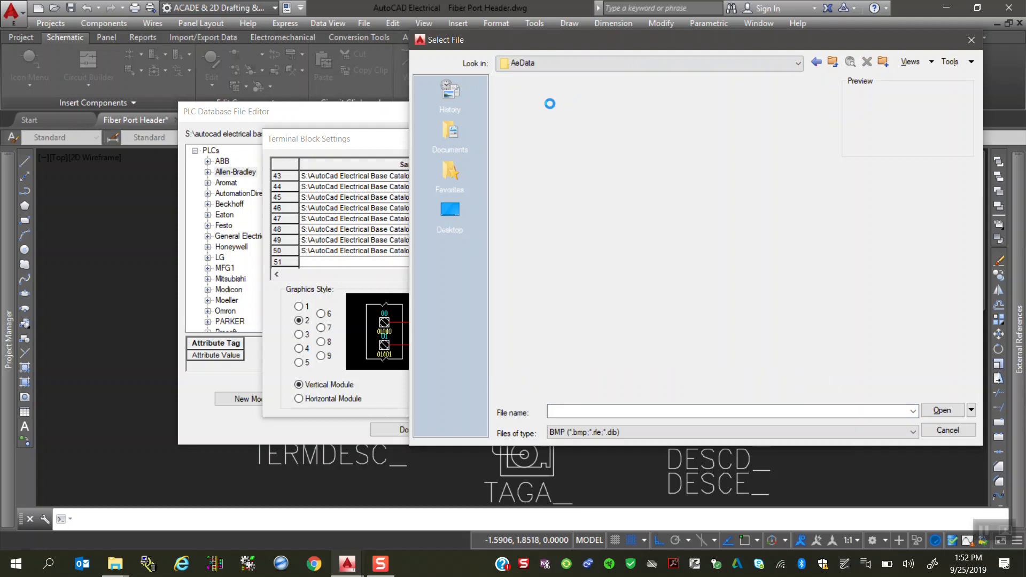
pyautogui.doubleClick(548, 100)
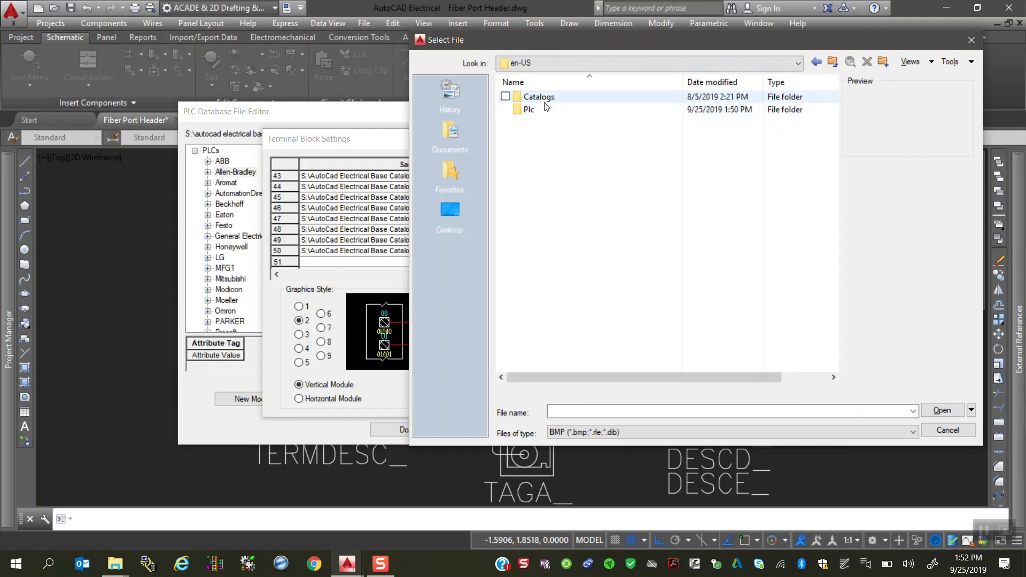
pyautogui.doubleClick(531, 110)
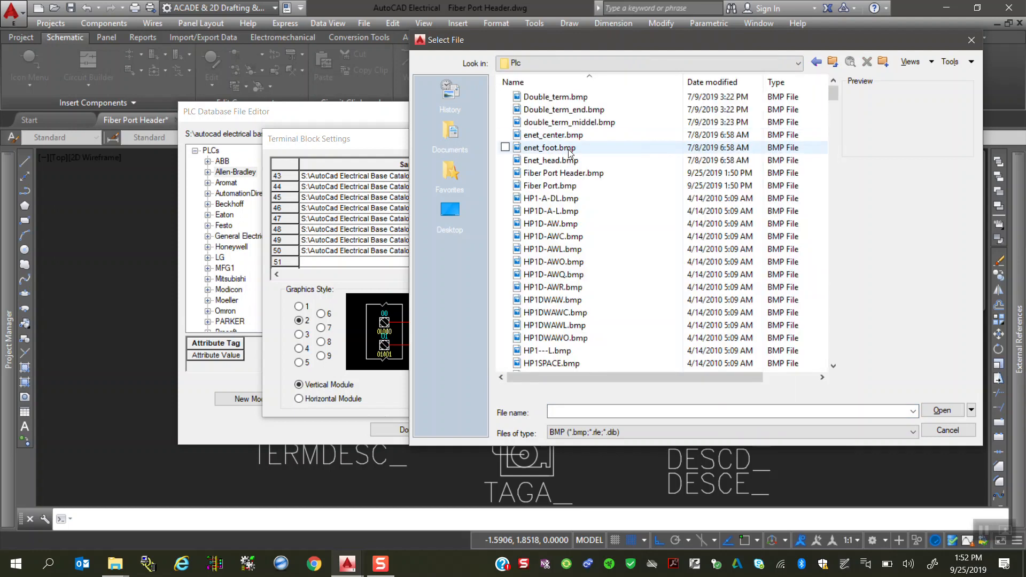
pyautogui.click(570, 185)
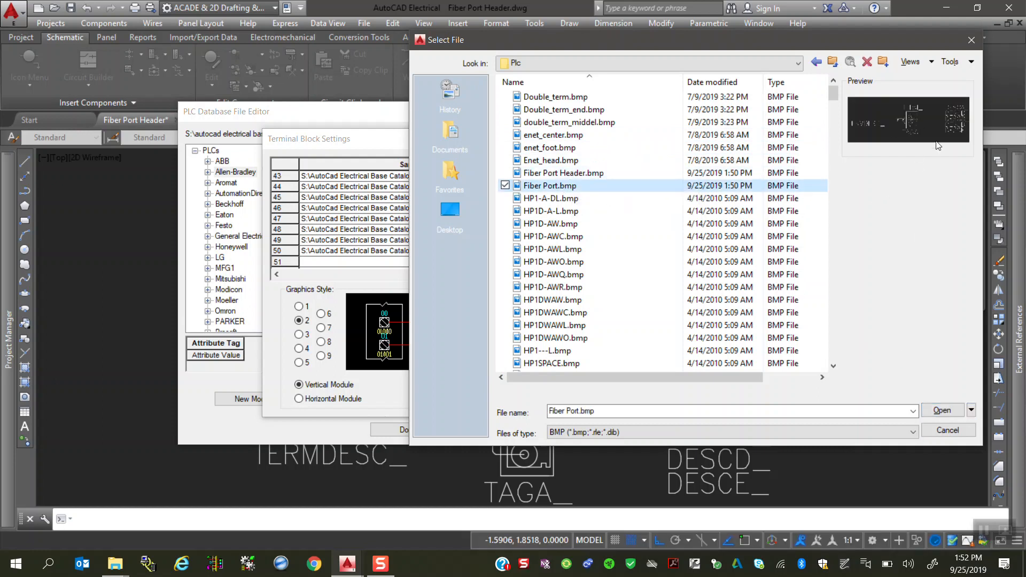
pyautogui.click(942, 410)
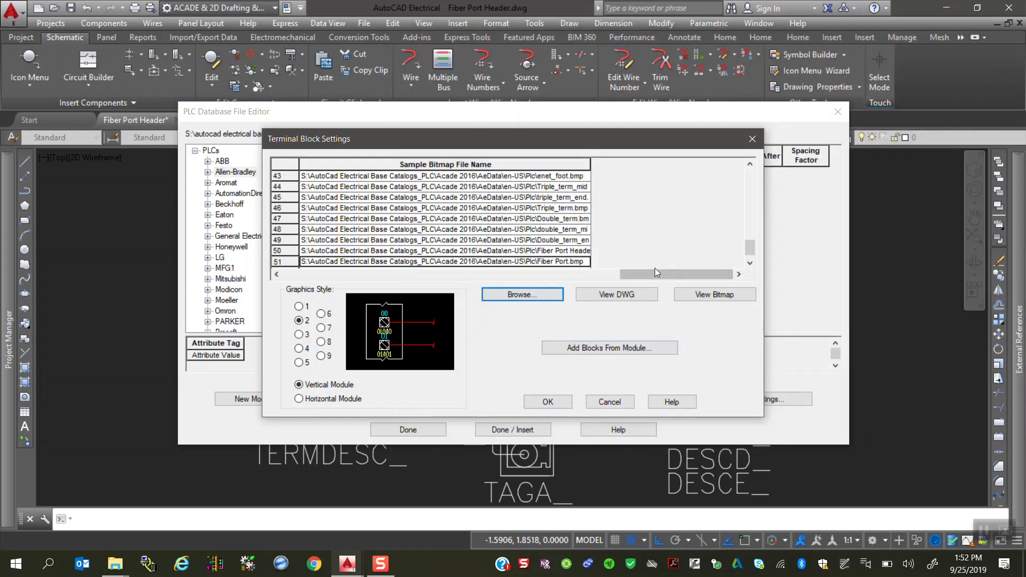
pyautogui.moveTo(639, 278); pyautogui.dragTo(318, 258)
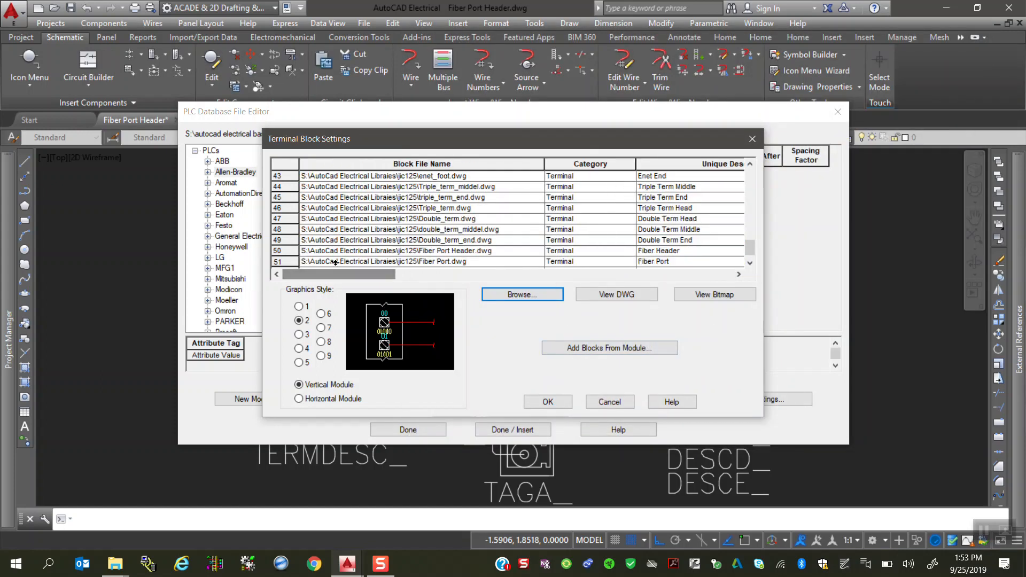
pyautogui.click(543, 405)
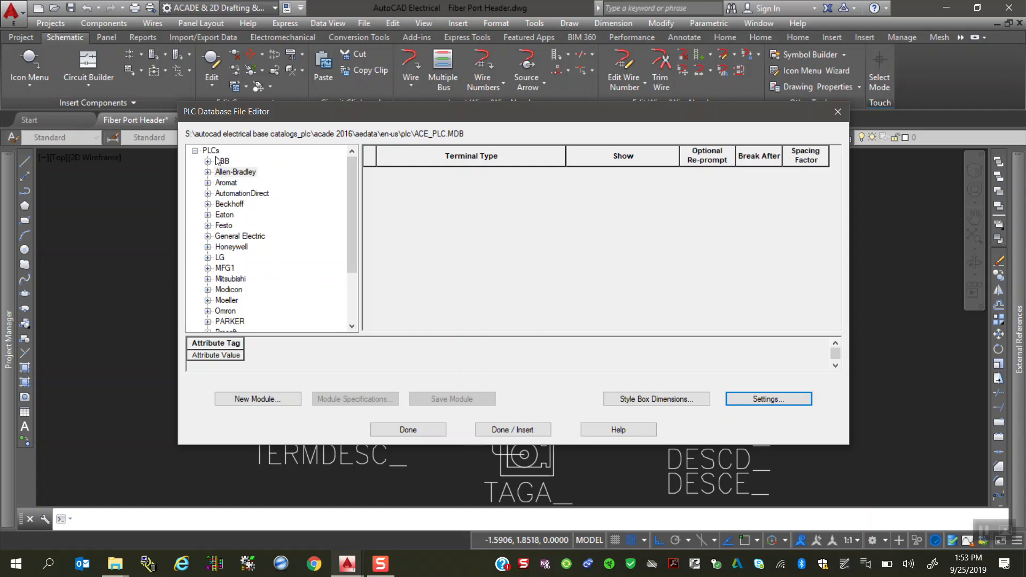
# Step: Add a new series named Fiber under the Stratix manufacturer in the PLC tree
pyautogui.scroll(-3, 264, 249)
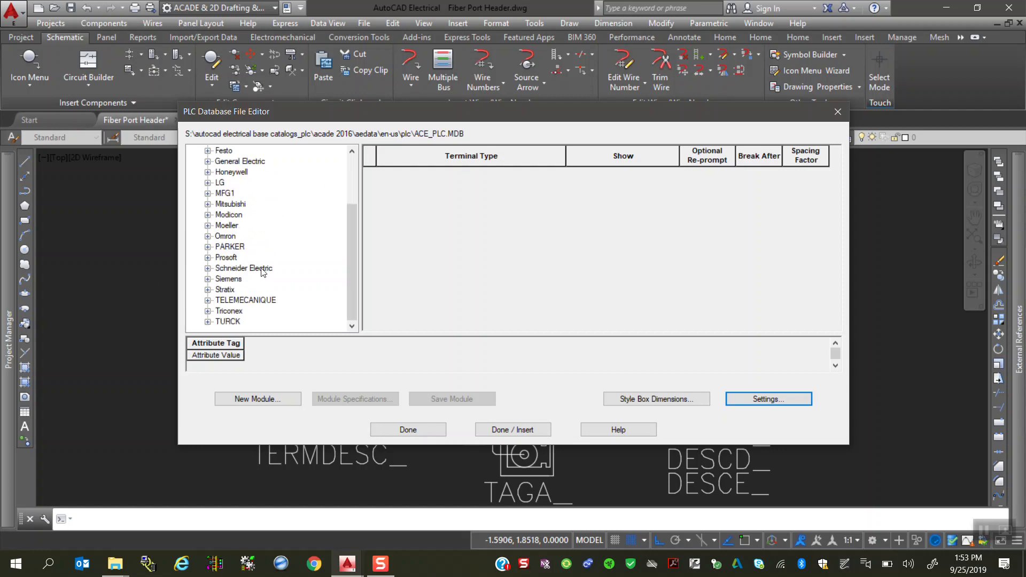
pyautogui.click(208, 290)
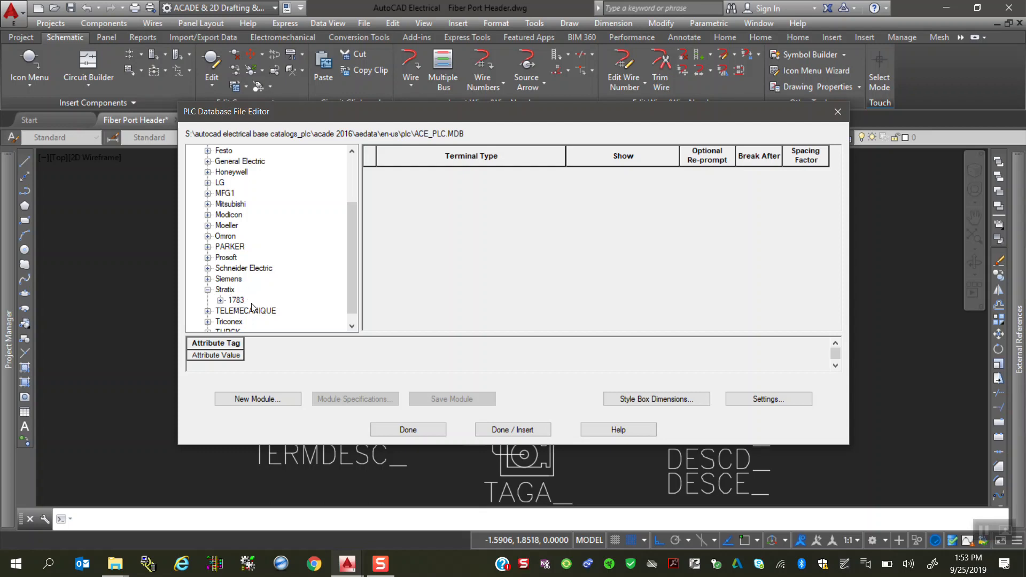
pyautogui.click(220, 301)
pyautogui.click(220, 300)
pyautogui.rightClick(226, 294)
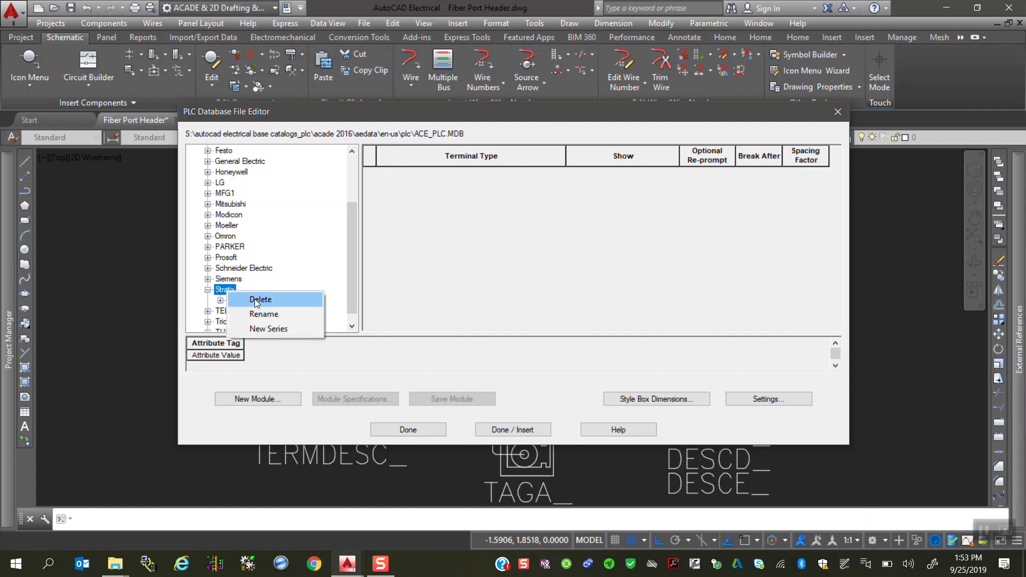
pyautogui.click(267, 329)
pyautogui.write('Fiber')
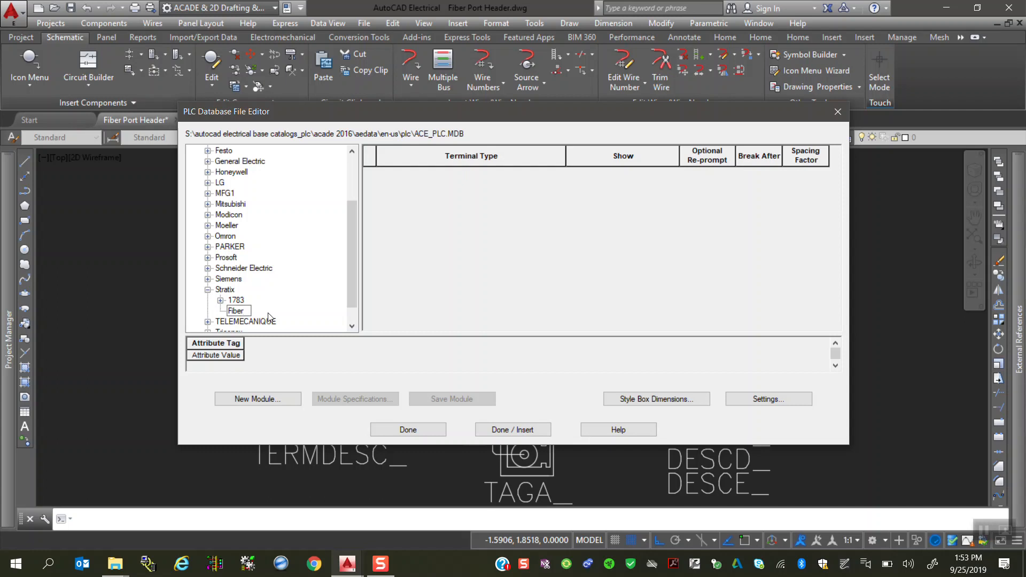
pyautogui.press('Return')
# Step: Add a new series type named 8 port under the Fiber series
pyautogui.rightClick(238, 315)
pyautogui.click(290, 358)
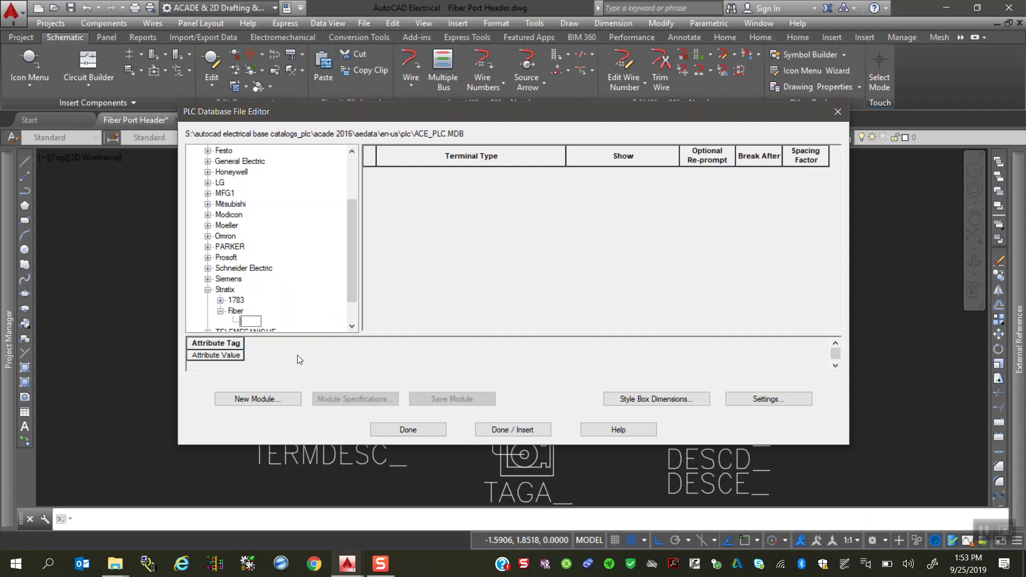
pyautogui.write('8 po')
pyautogui.press('Return')
# Step: Start a new module under the 8 port series type with code Fiber 8 Port and description Fiber Module
pyautogui.rightClick(251, 324)
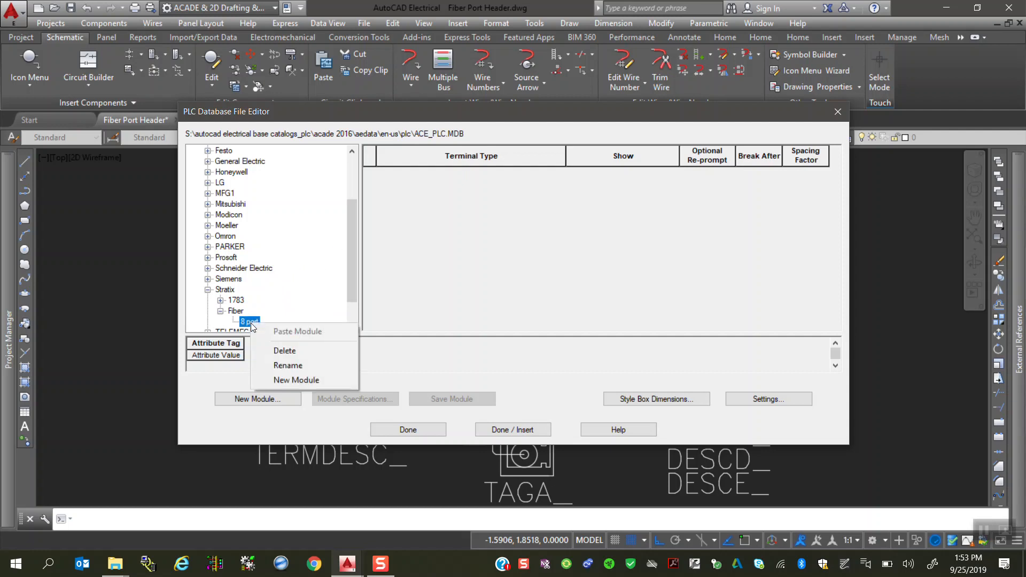
pyautogui.click(292, 383)
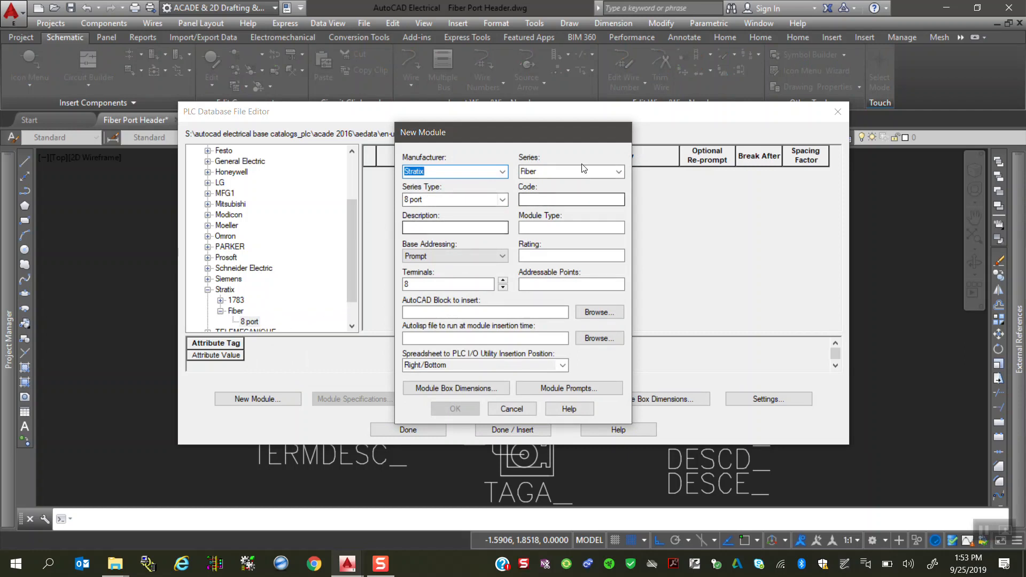
pyautogui.click(562, 198)
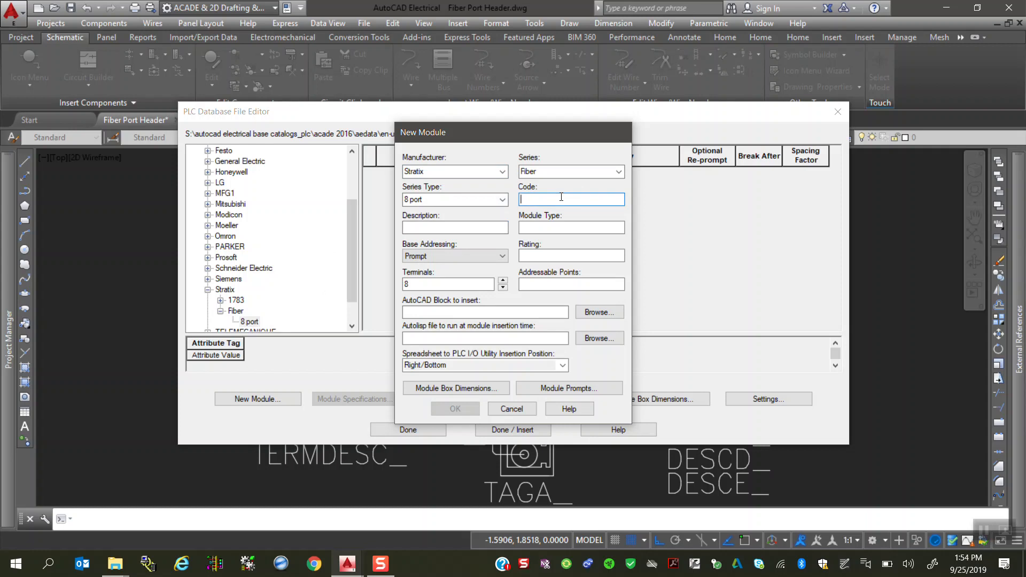
pyautogui.write('iber 8 Port')
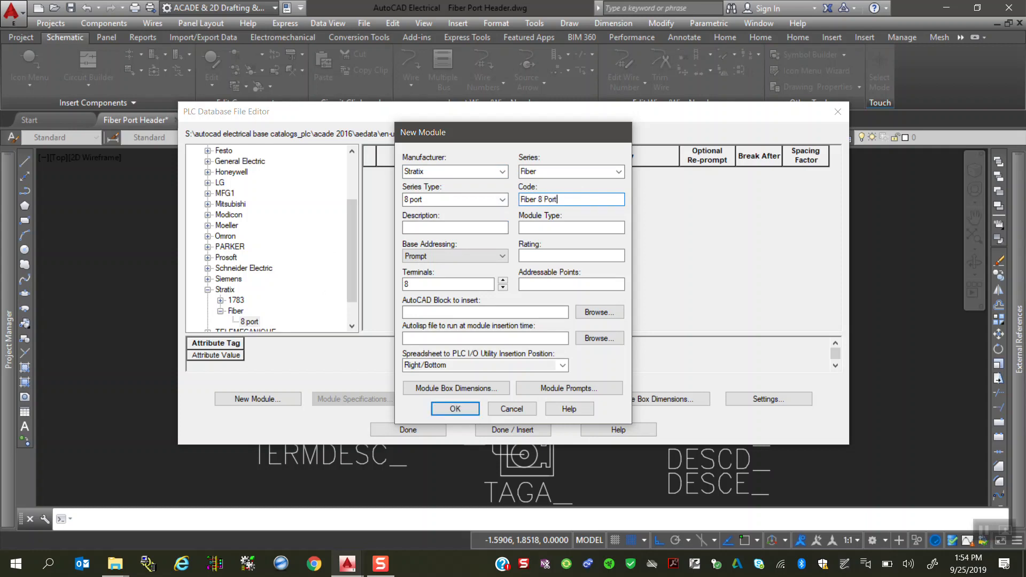
pyautogui.click(432, 228)
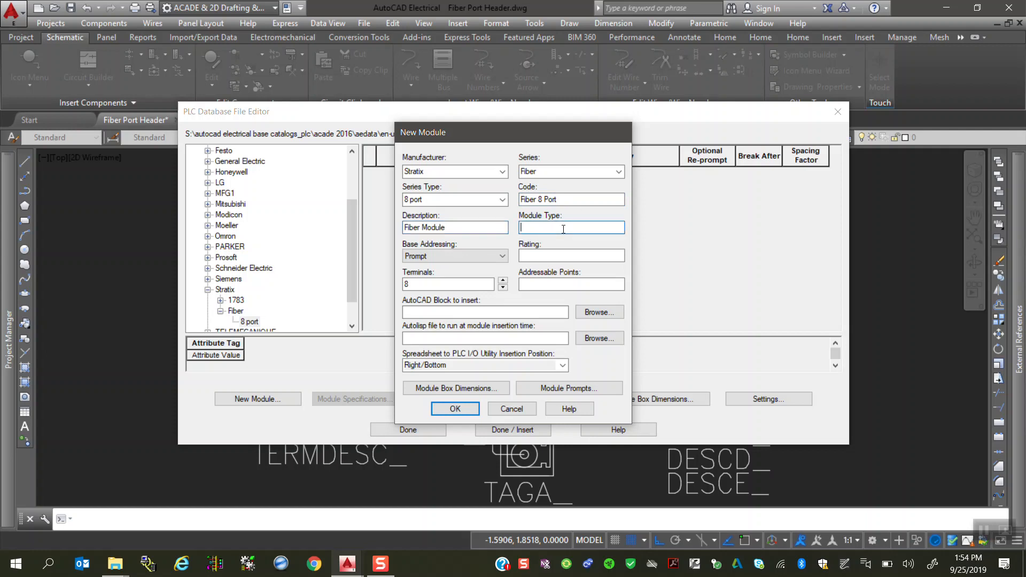
# Step: Set the module type to Fiber, the rating to 6 Amp and the terminals to 8, and create the module
pyautogui.click(573, 260)
pyautogui.write('6 Amp')
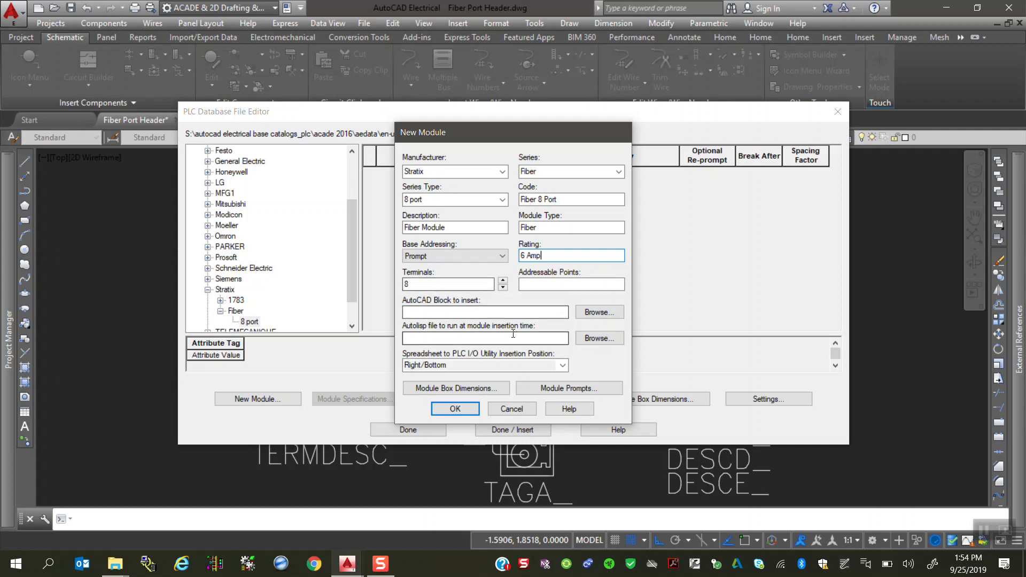
pyautogui.click(503, 288)
pyautogui.click(503, 288)
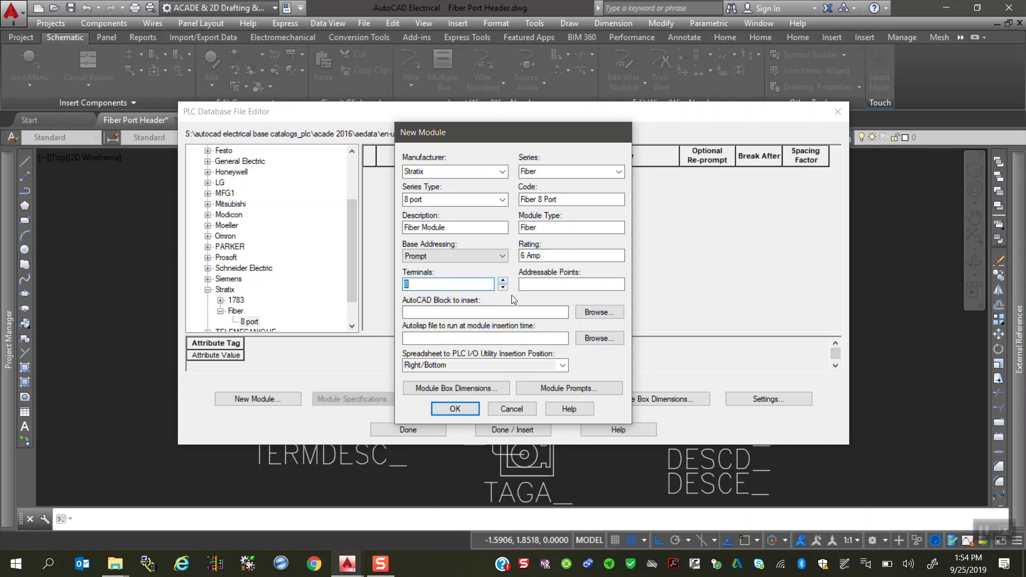
pyautogui.click(536, 285)
pyautogui.click(446, 410)
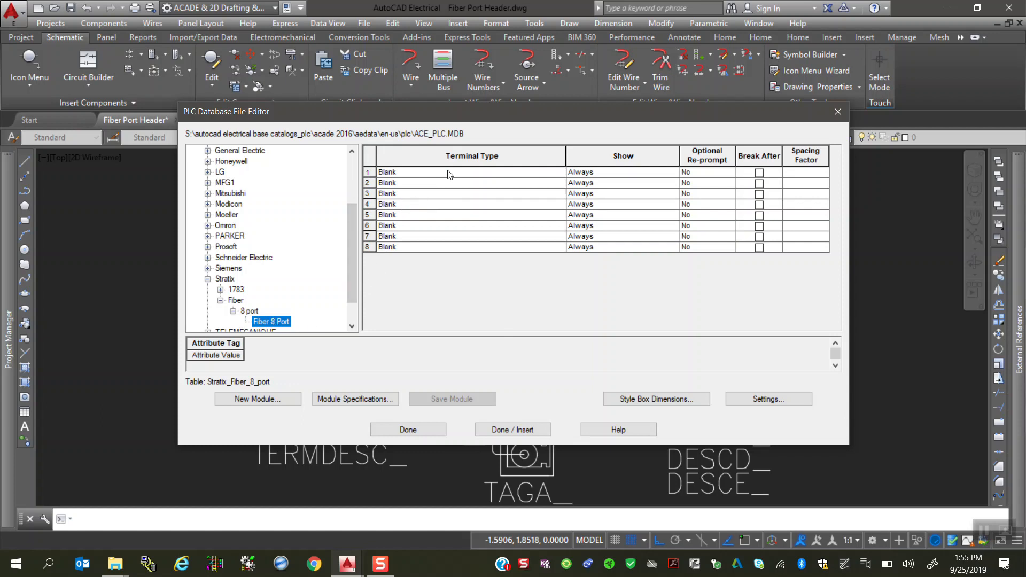
# Step: Set the terminal type of row 1 in the Fiber 8 Port module to Fiber Header
pyautogui.click(497, 172)
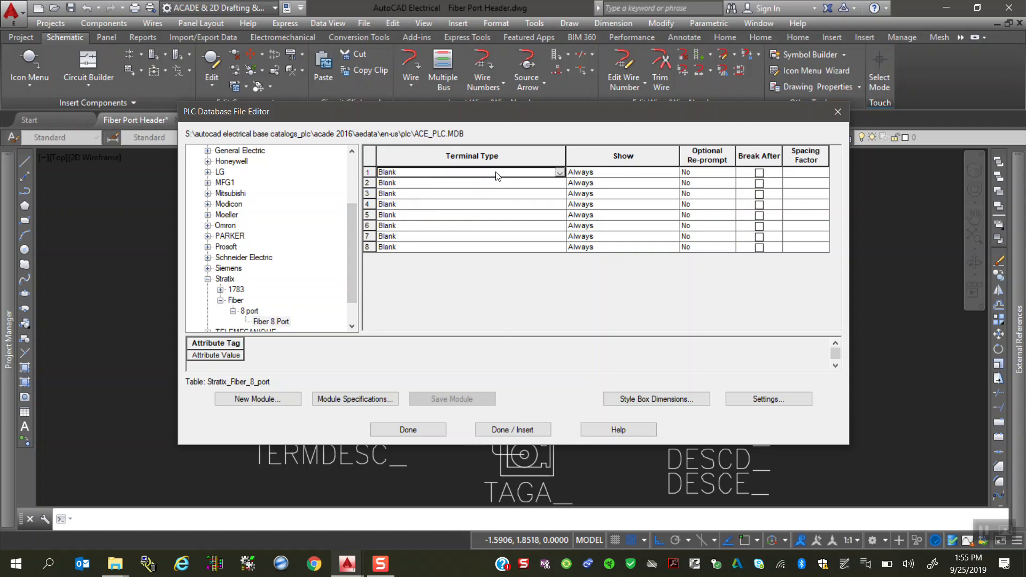
pyautogui.click(556, 173)
pyautogui.scroll(-3, 449, 216)
pyautogui.click(405, 230)
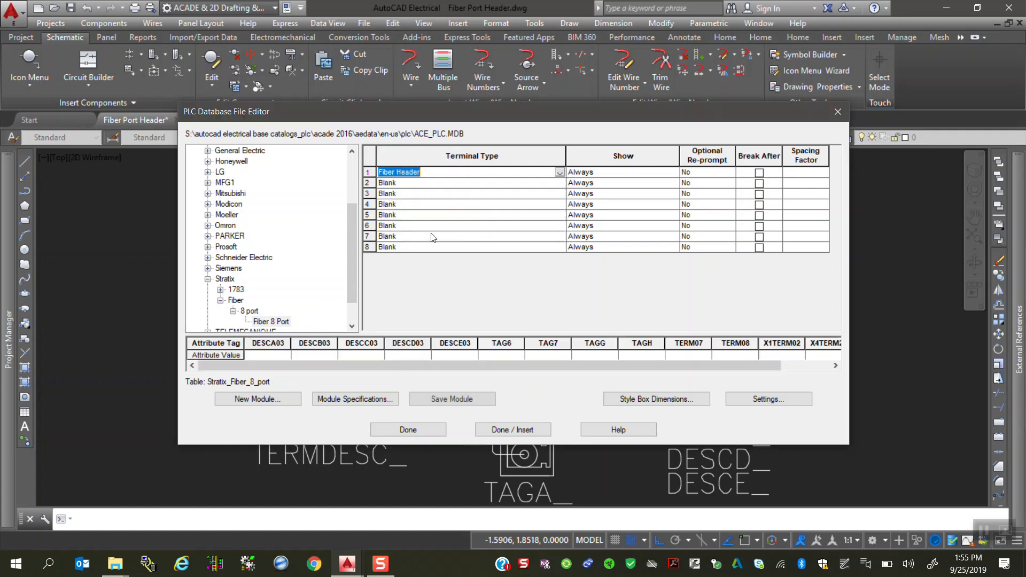
# Step: Set the terminal types of rows 2 and 3 to Fiber Port
pyautogui.click(490, 183)
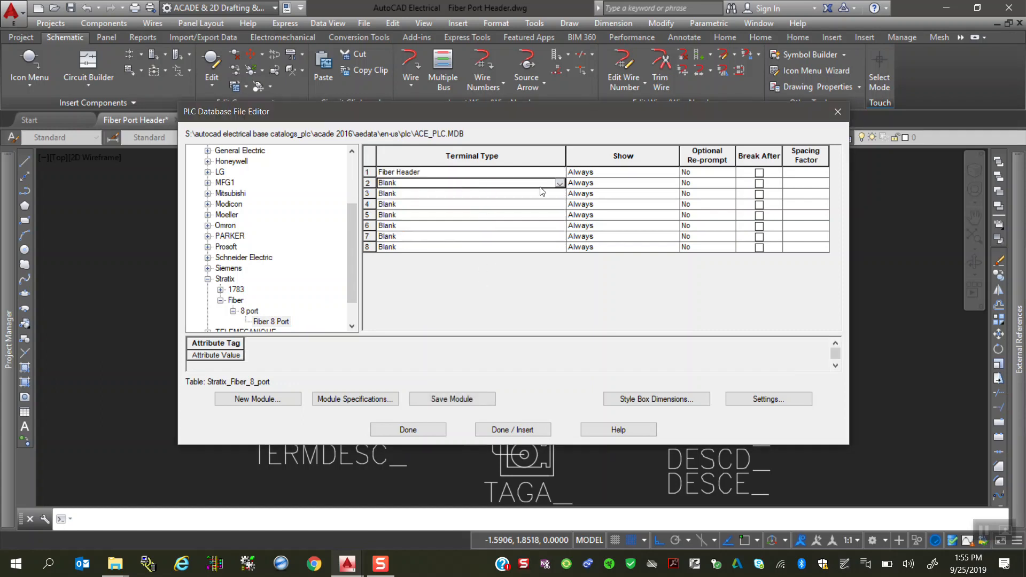
pyautogui.click(560, 184)
pyautogui.scroll(-2, 404, 235)
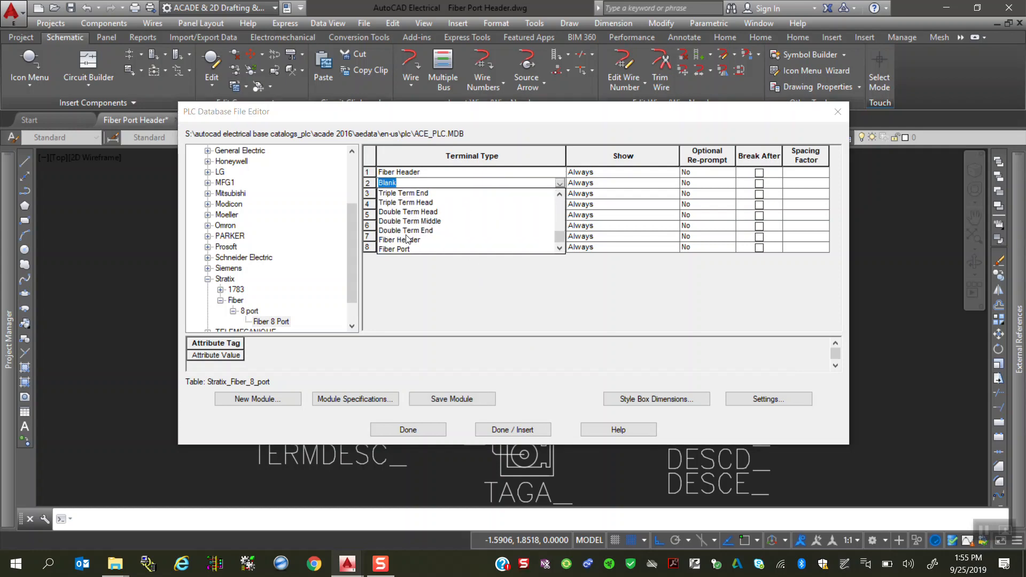
pyautogui.click(406, 249)
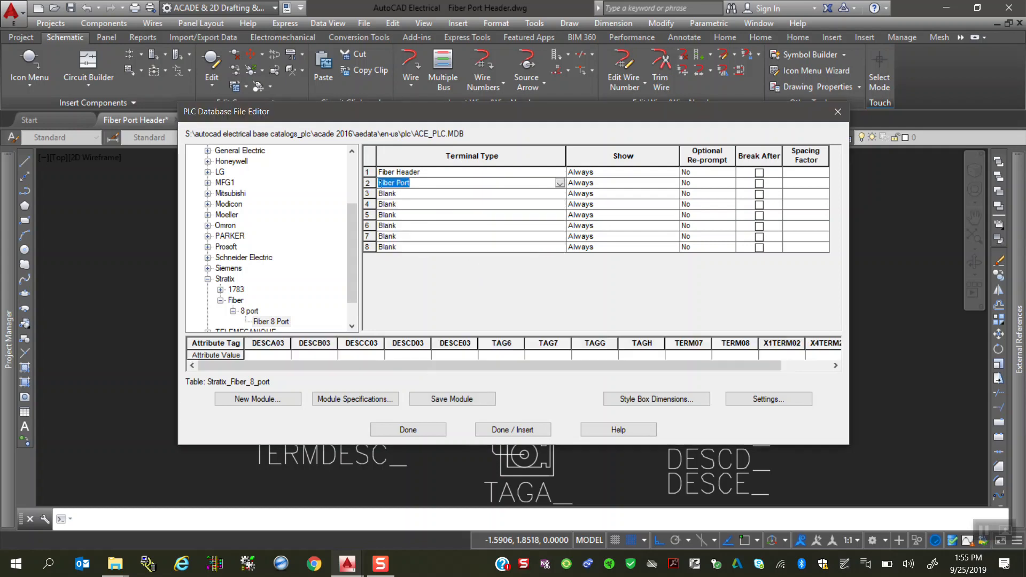
pyautogui.click(433, 196)
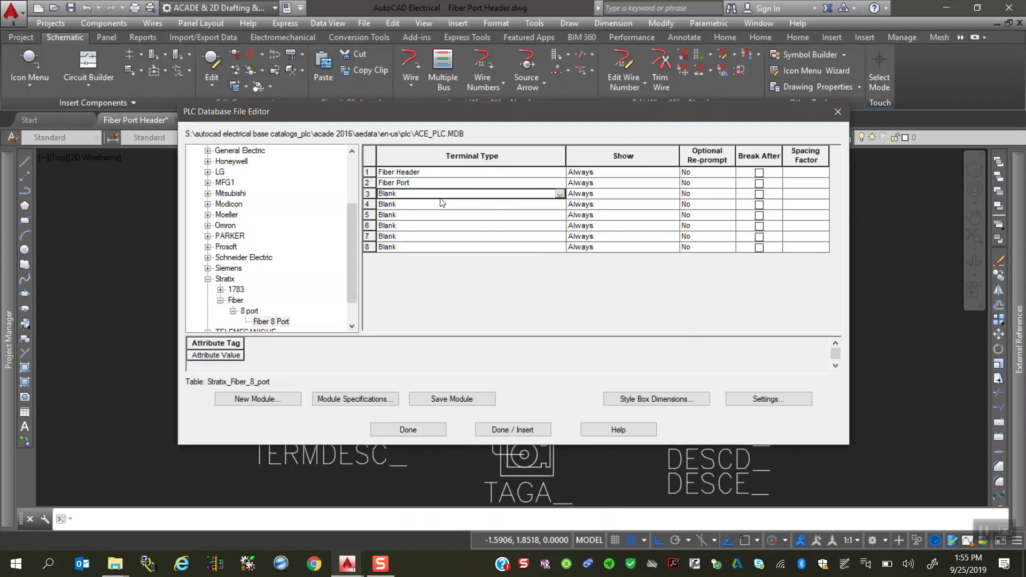
pyautogui.click(561, 194)
pyautogui.click(395, 259)
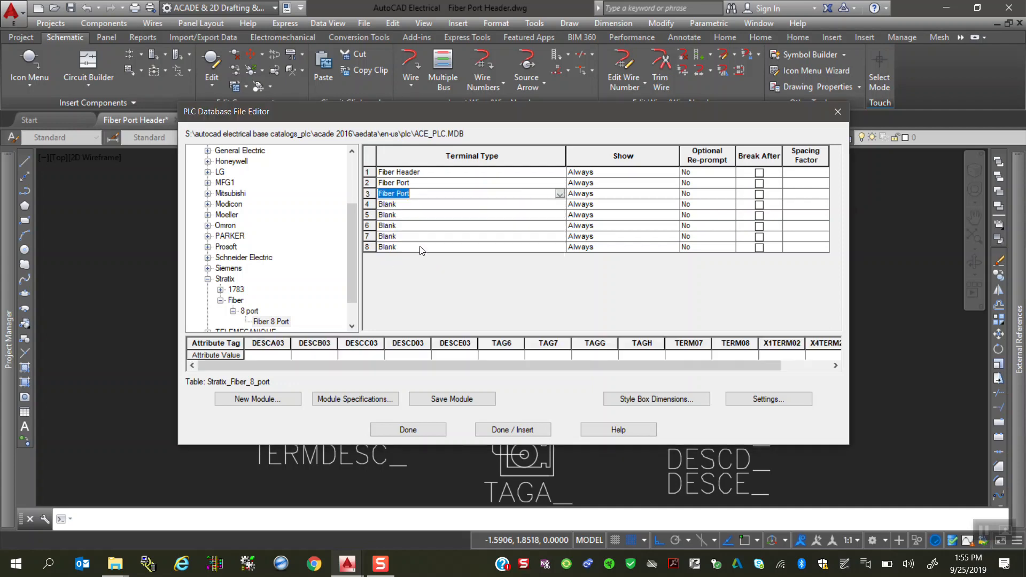
# Step: Set the terminal types of rows 4 and 5 to Fiber Port
pyautogui.click(450, 207)
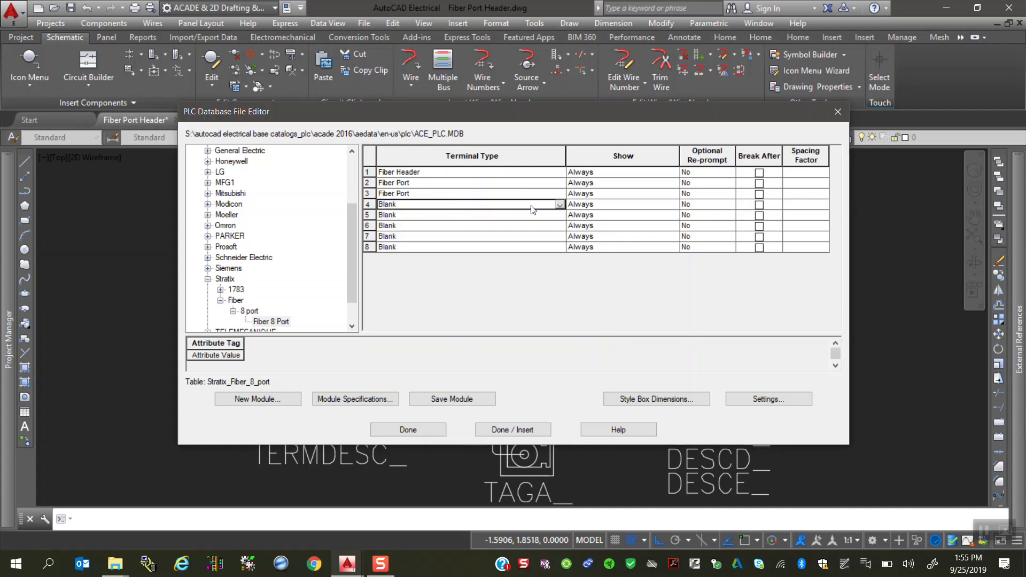
pyautogui.click(560, 205)
pyautogui.click(401, 271)
pyautogui.click(506, 217)
pyautogui.click(559, 216)
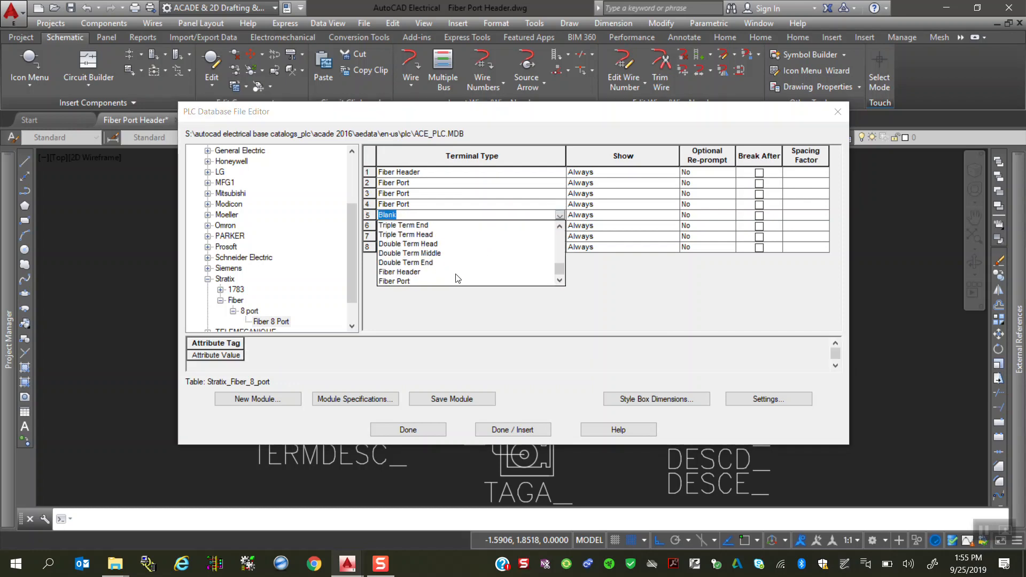
pyautogui.click(403, 282)
# Step: Set the terminal types of rows 6 and 7 to Fiber Port
pyautogui.click(506, 228)
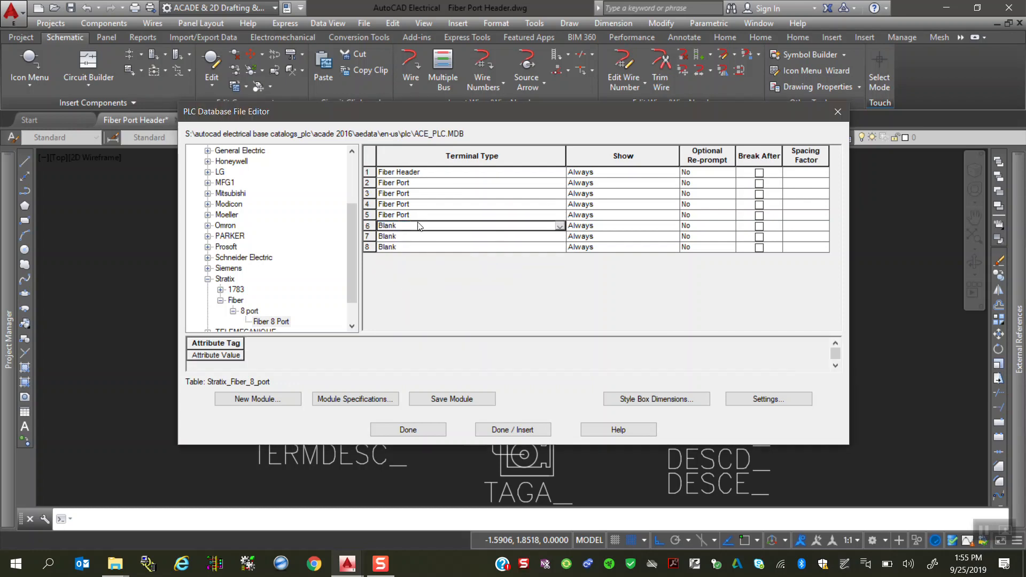
pyautogui.click(559, 226)
pyautogui.scroll(-2, 473, 271)
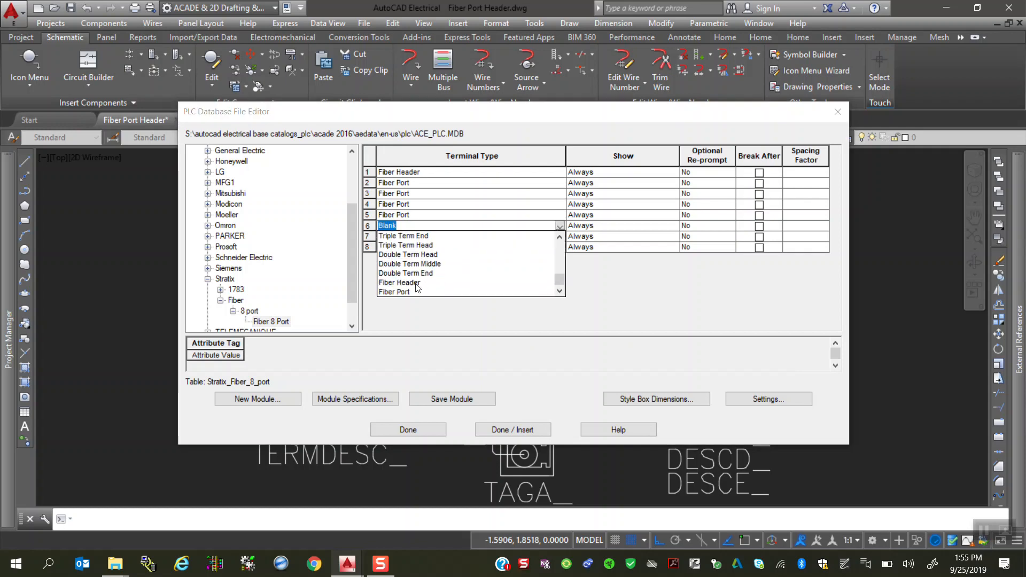
pyautogui.click(405, 293)
pyautogui.click(454, 237)
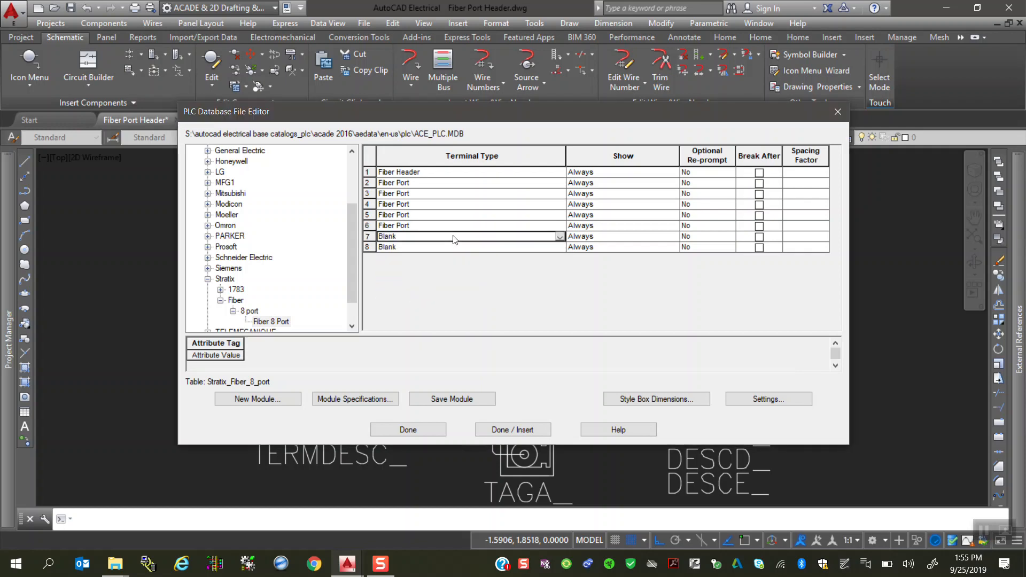
pyautogui.click(559, 237)
pyautogui.scroll(-3, 406, 278)
pyautogui.click(392, 309)
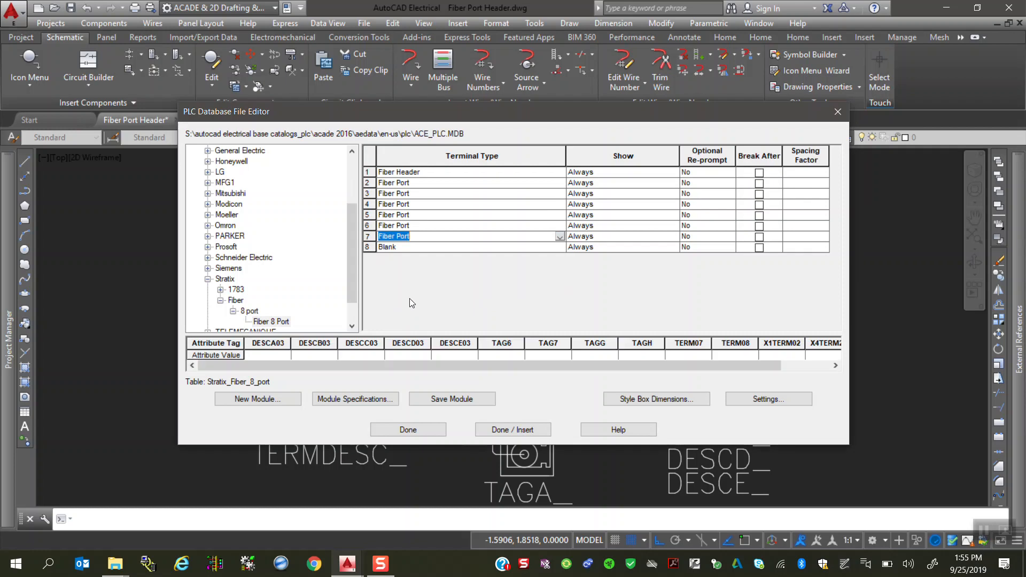
# Step: Set the terminal type of row 8 to Fiber Port and save the module
pyautogui.click(454, 248)
pyautogui.click(559, 236)
pyautogui.click(559, 237)
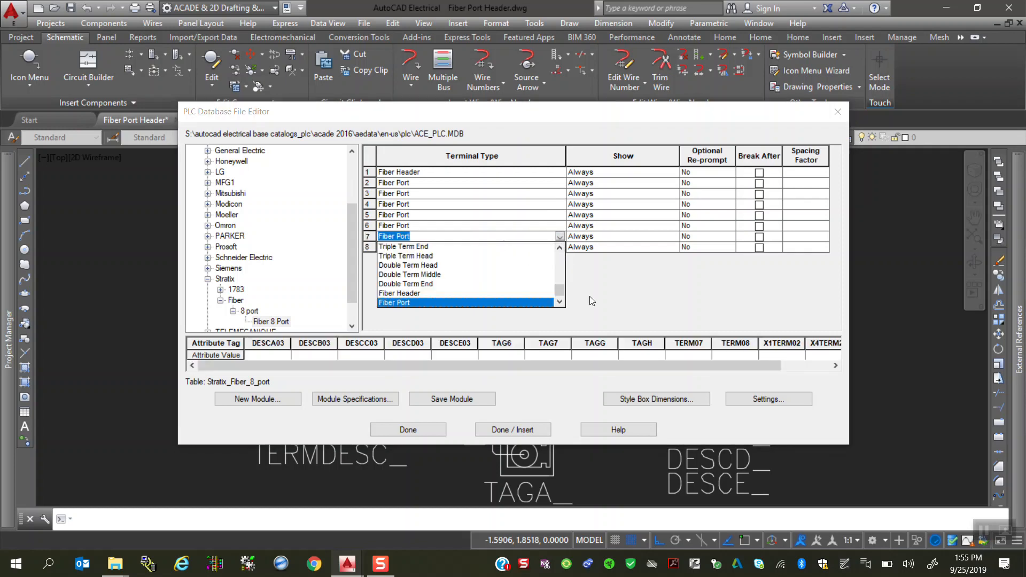
pyautogui.click(592, 301)
pyautogui.click(508, 248)
pyautogui.click(560, 248)
pyautogui.scroll(-2, 451, 287)
pyautogui.click(412, 314)
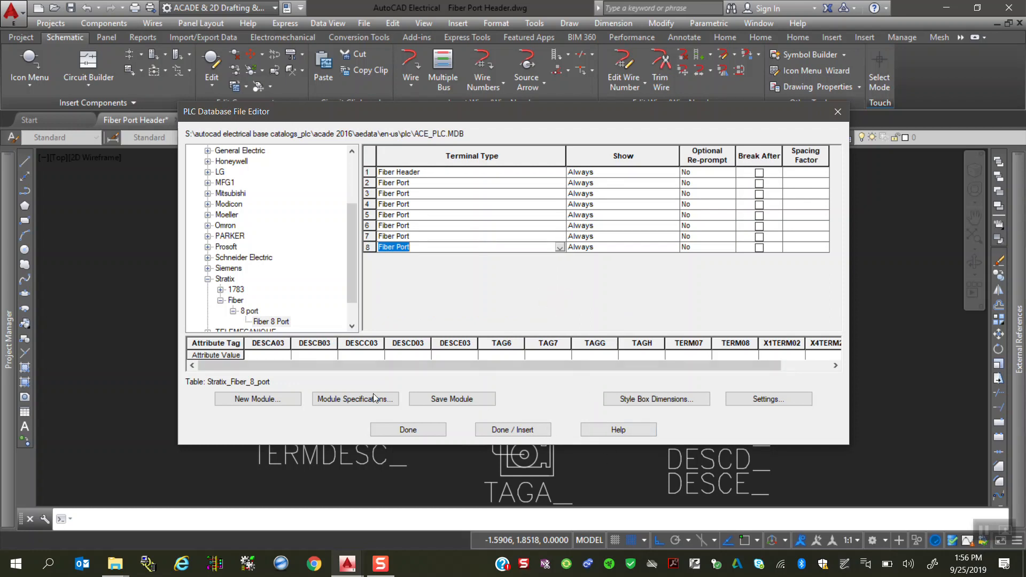
pyautogui.click(431, 400)
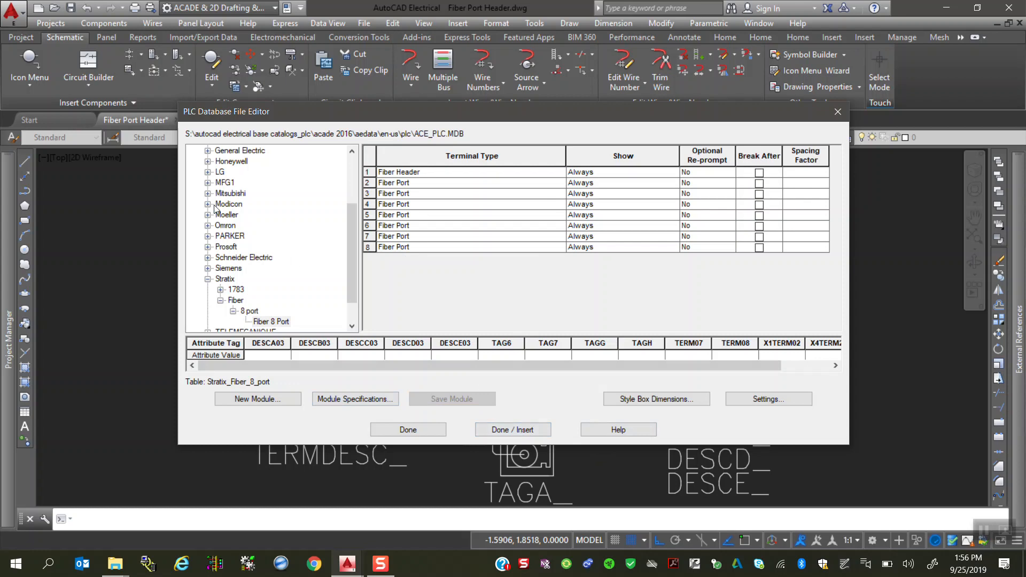
# Step: Close the PLC database editor and switch to drawing 12602-01, with empty space beside the existing PLC module in view
pyautogui.click(425, 432)
pyautogui.click(295, 118)
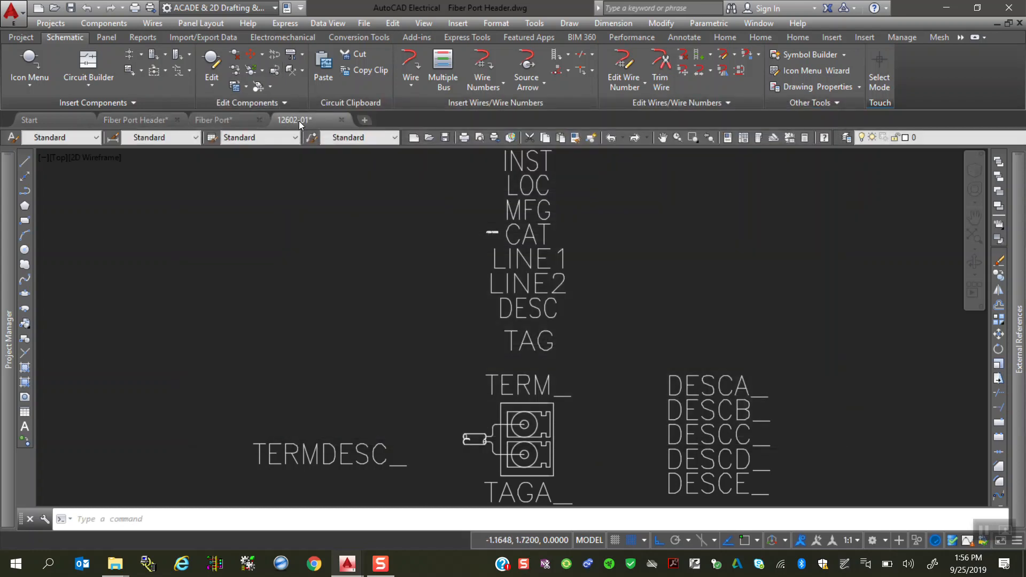
pyautogui.scroll(-5, 308, 315)
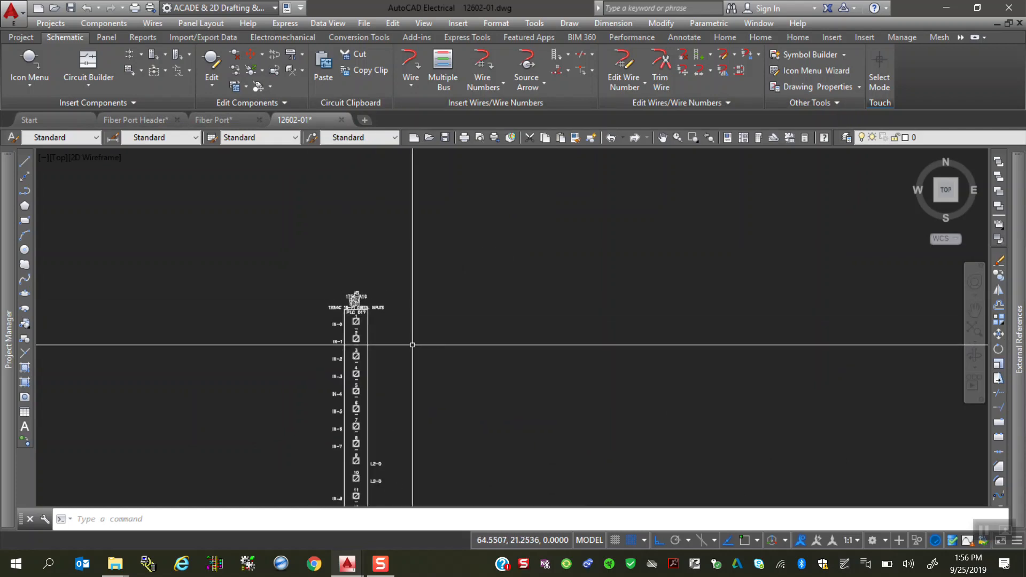
pyautogui.scroll(3, 406, 363)
pyautogui.scroll(-5, 264, 325)
pyautogui.scroll(4, 406, 427)
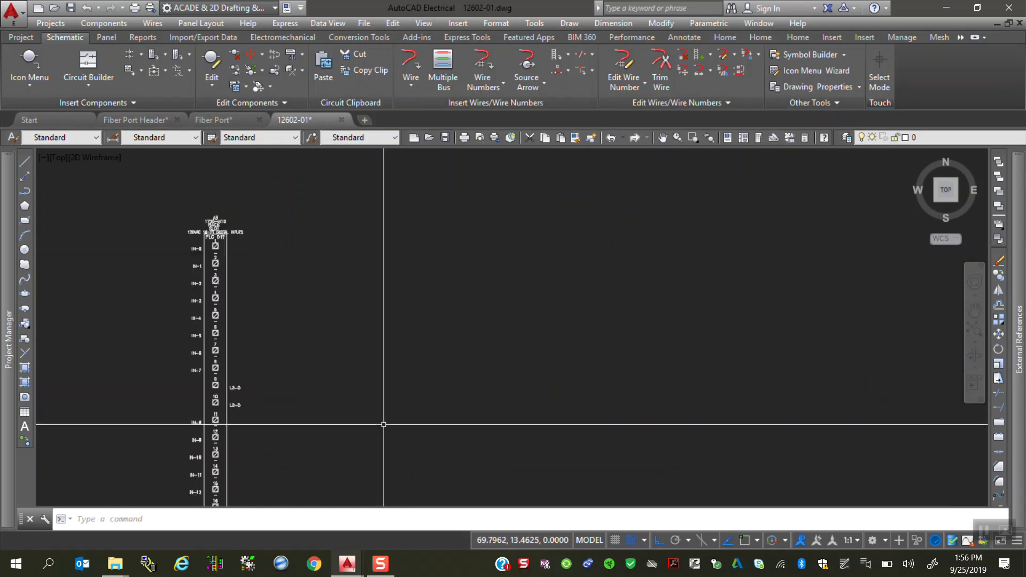
pyautogui.scroll(-2, 425, 428)
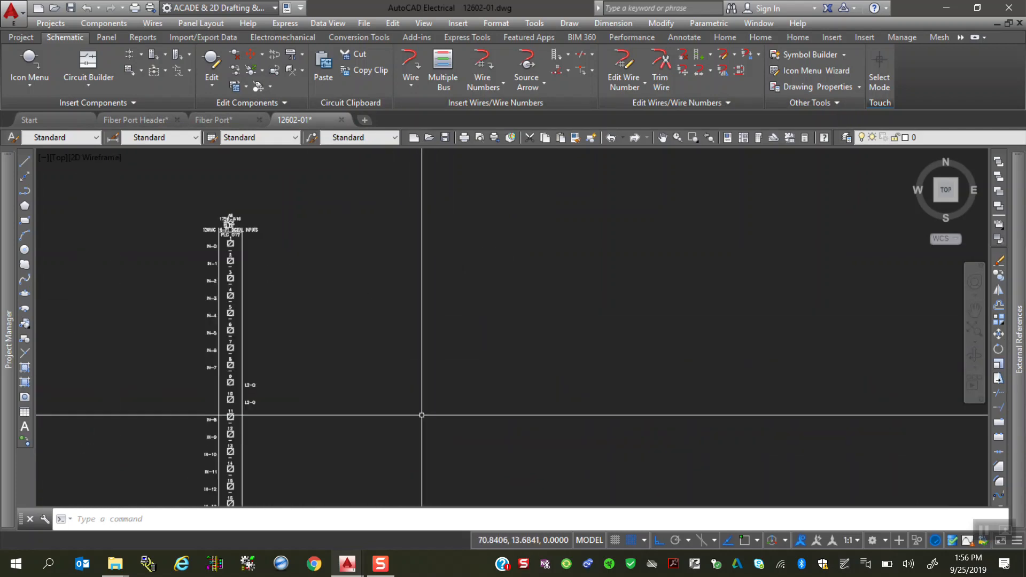
# Step: Insert the Stratix Fiber 8 Port module vertically beside the existing module, using graphics style 2, scale 1.0000, 0.7500 spacing and all I/O points
pyautogui.click(154, 59)
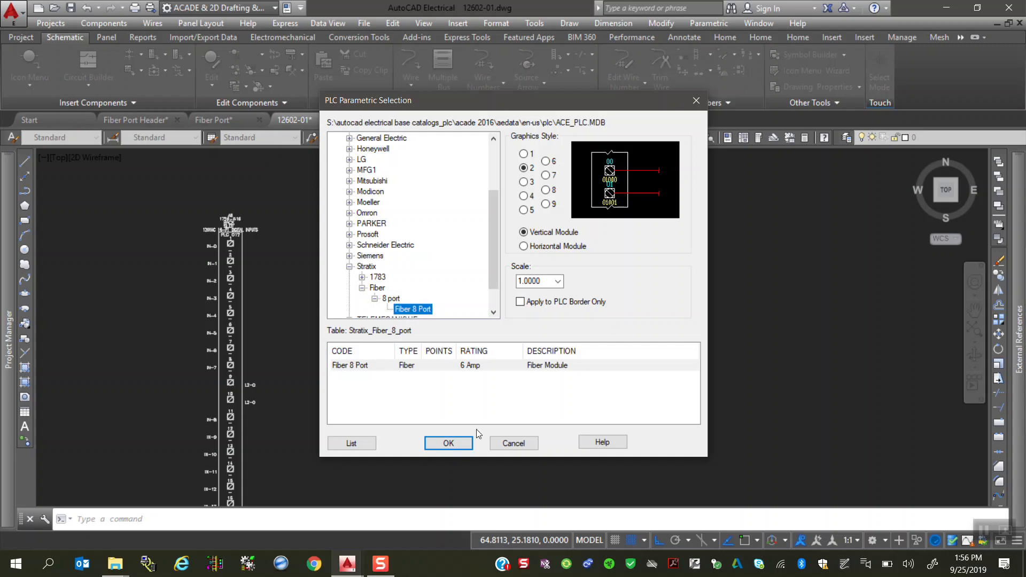
pyautogui.click(448, 444)
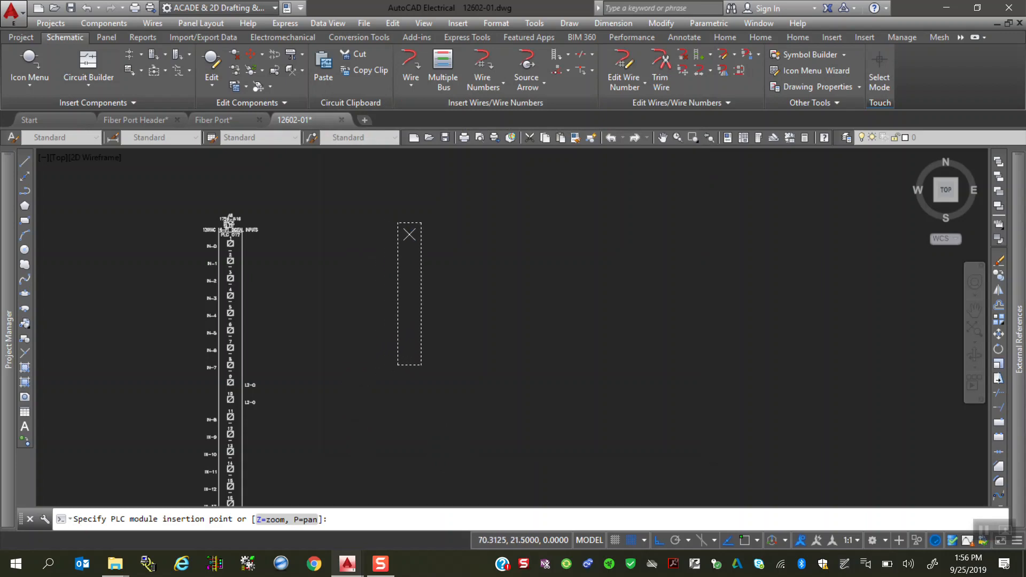
pyautogui.click(410, 237)
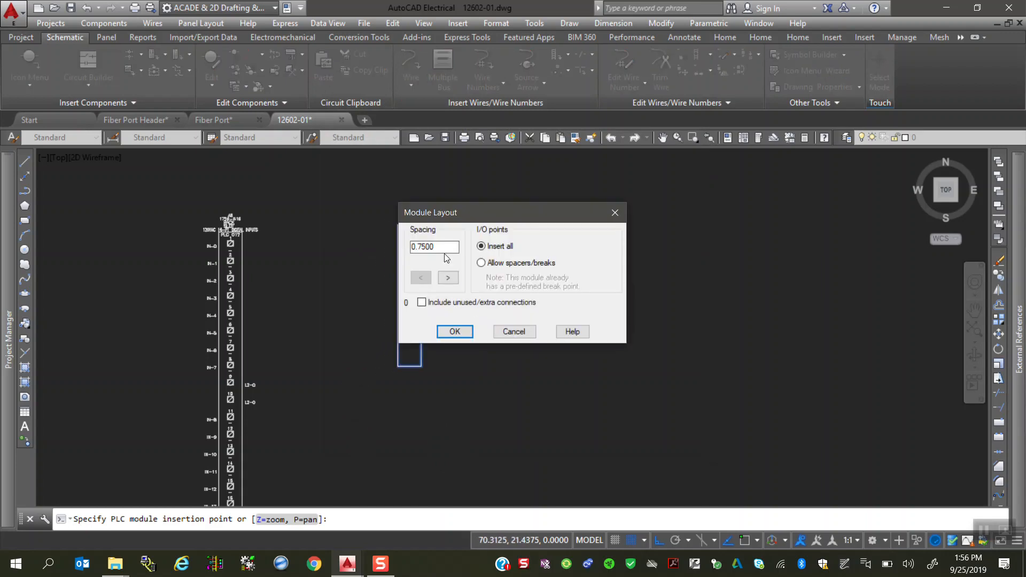
pyautogui.click(455, 332)
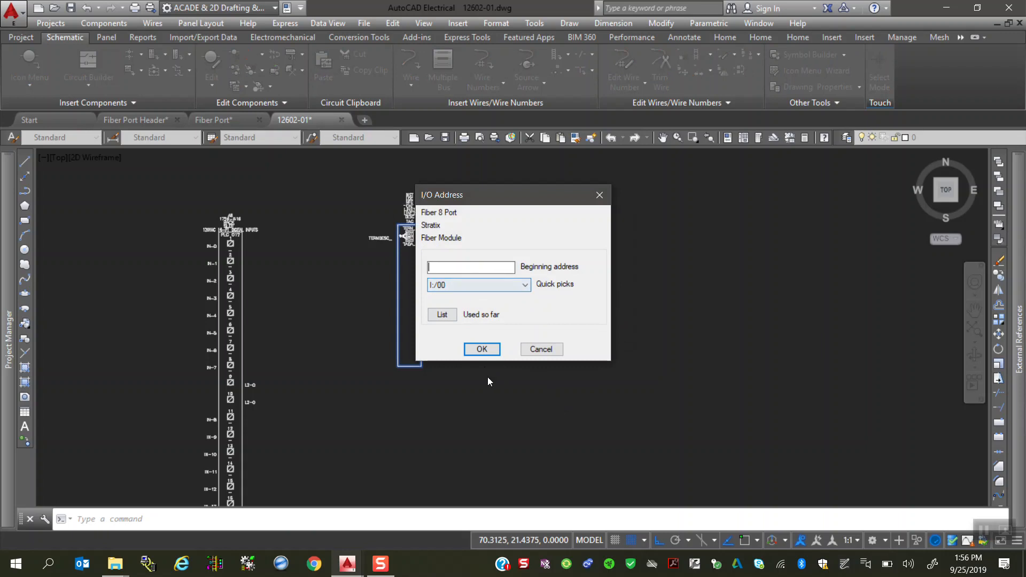
pyautogui.click(482, 349)
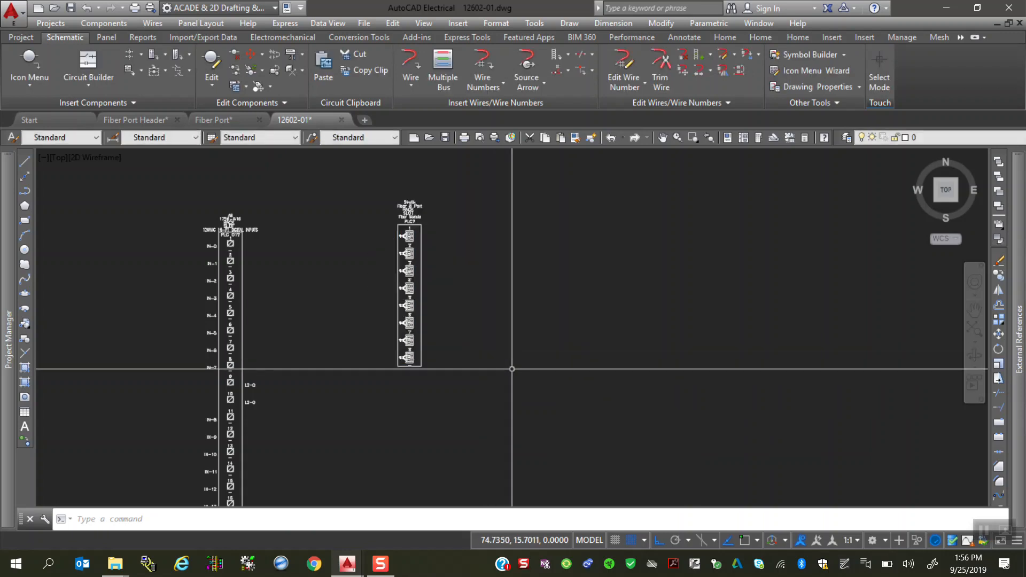
# Step: Inspect the fiber ports of the inserted Fiber 8 Port module up close and select the module
pyautogui.scroll(-2, 512, 369)
pyautogui.scroll(5, 527, 338)
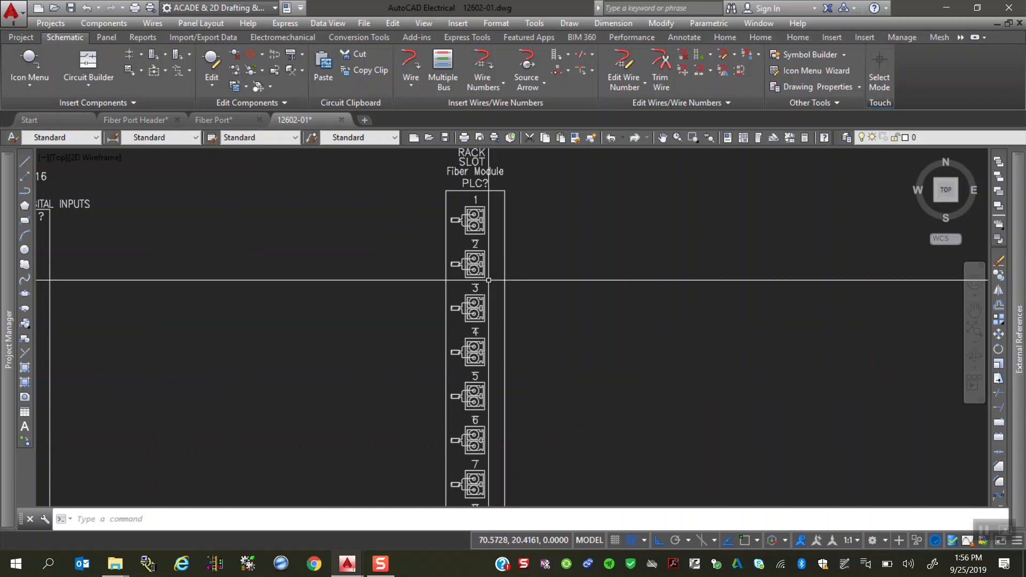
pyautogui.scroll(3, 491, 280)
pyautogui.click(463, 296)
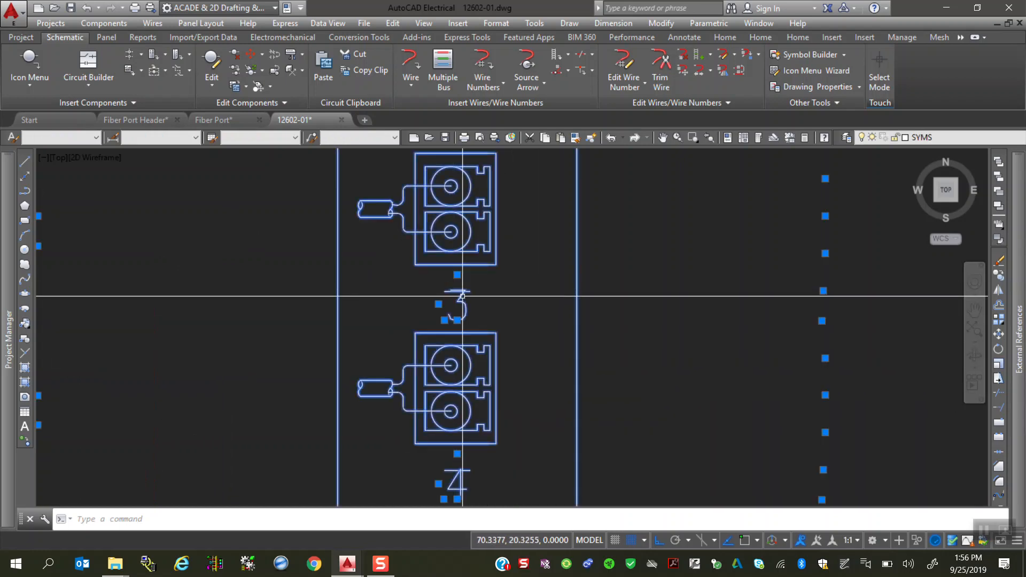
# Step: Review the Fiber 8 Port module's I/O point descriptions and miscellaneous terminal attributes in its PLC module properties
pyautogui.rightClick(447, 291)
pyautogui.click(451, 251)
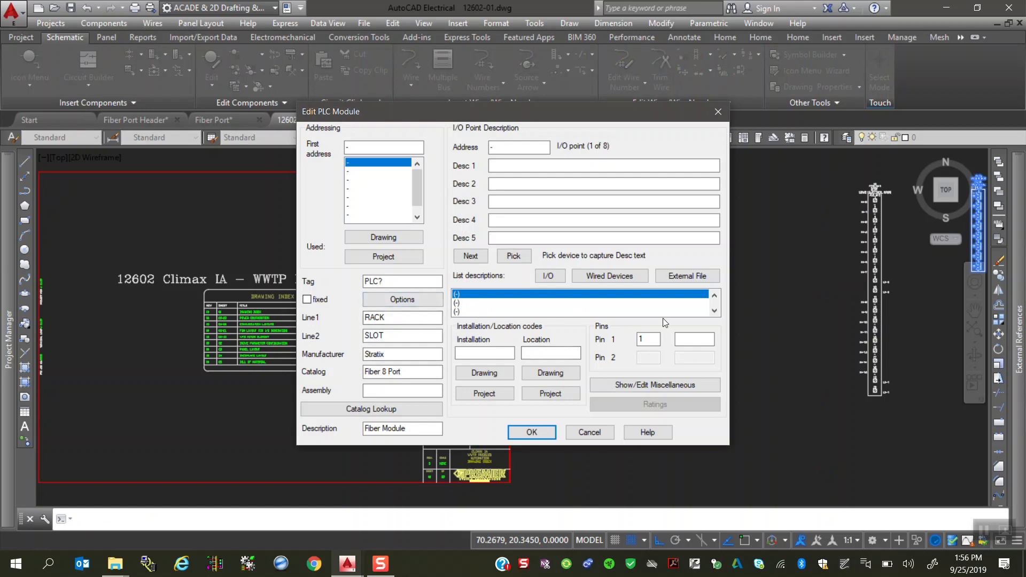
pyautogui.click(715, 311)
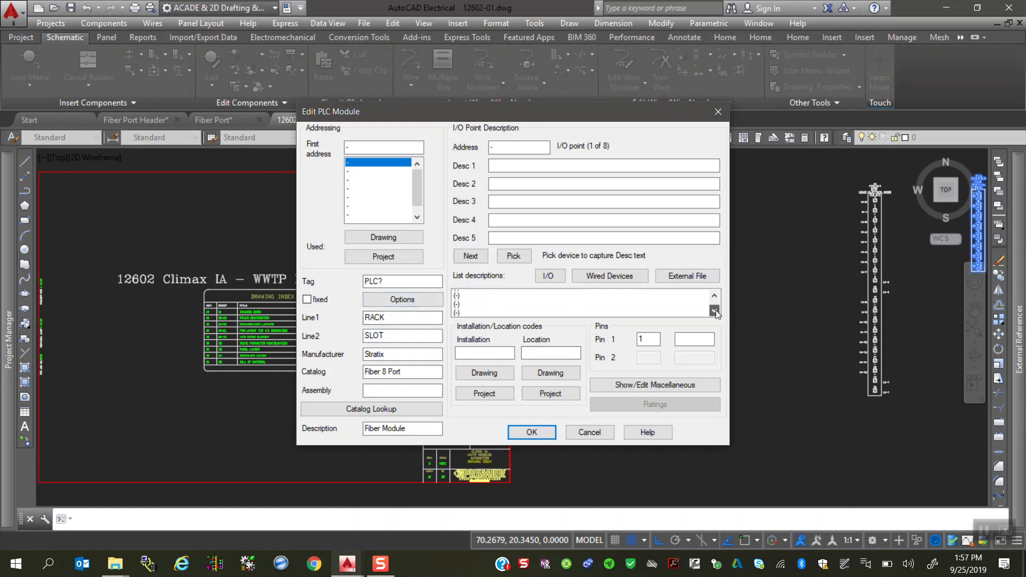
pyautogui.click(715, 295)
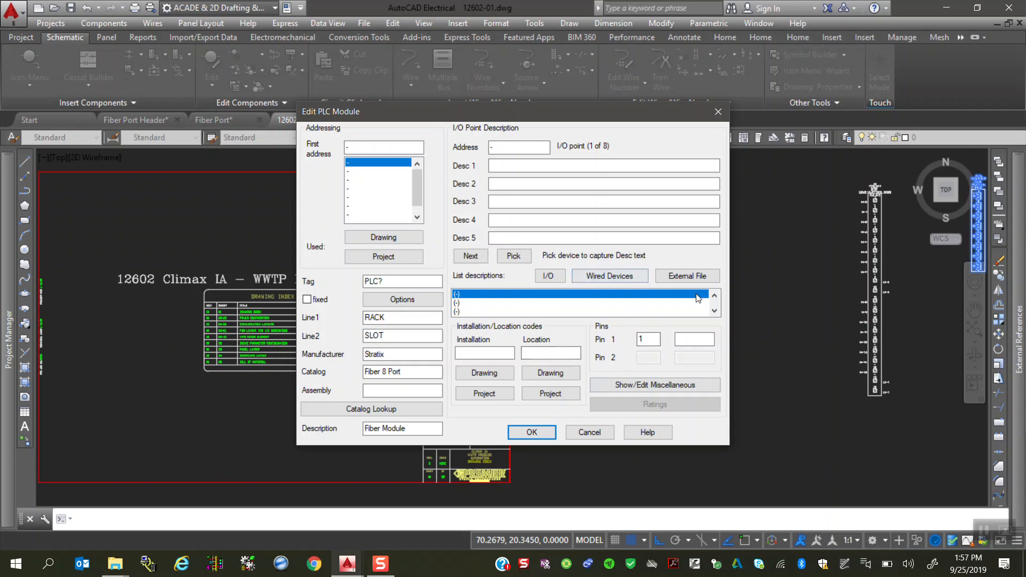
pyautogui.click(668, 389)
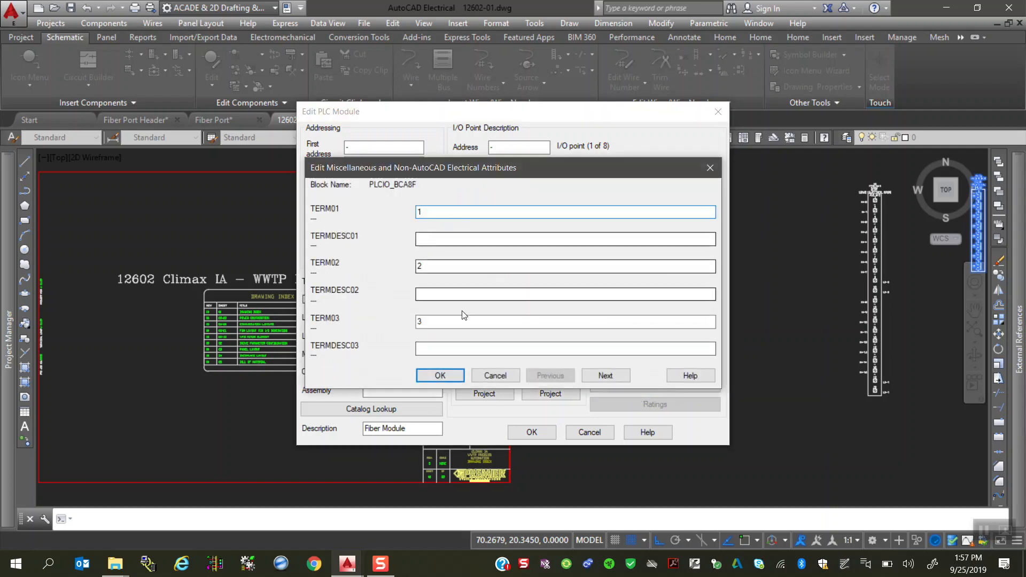
pyautogui.click(457, 374)
pyautogui.click(532, 432)
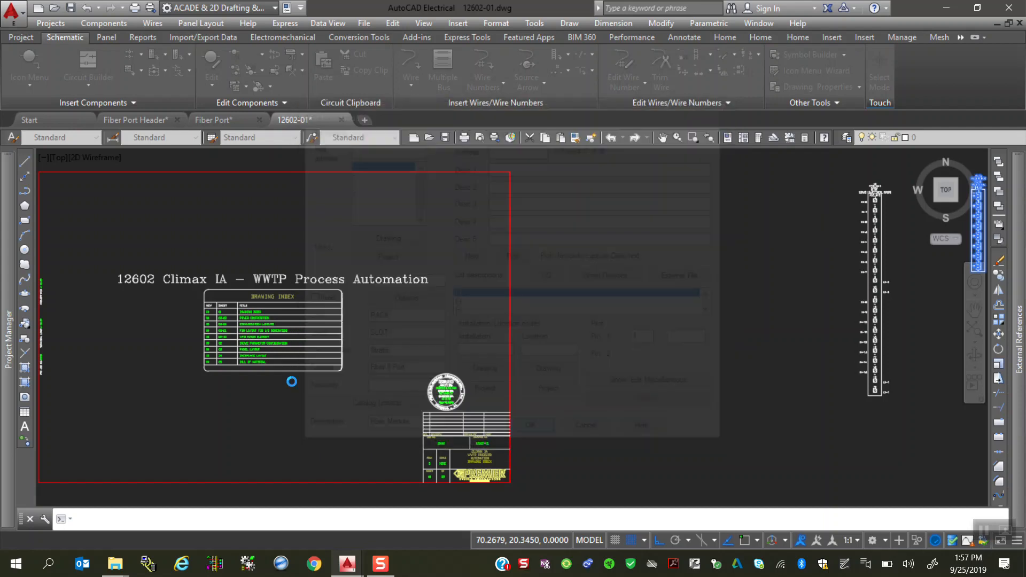
# Step: Inspect the inserted fiber module's block attributes, including TAGA05, in the Enhanced Attribute Editor
pyautogui.scroll(-2, 376, 360)
pyautogui.scroll(2, 377, 360)
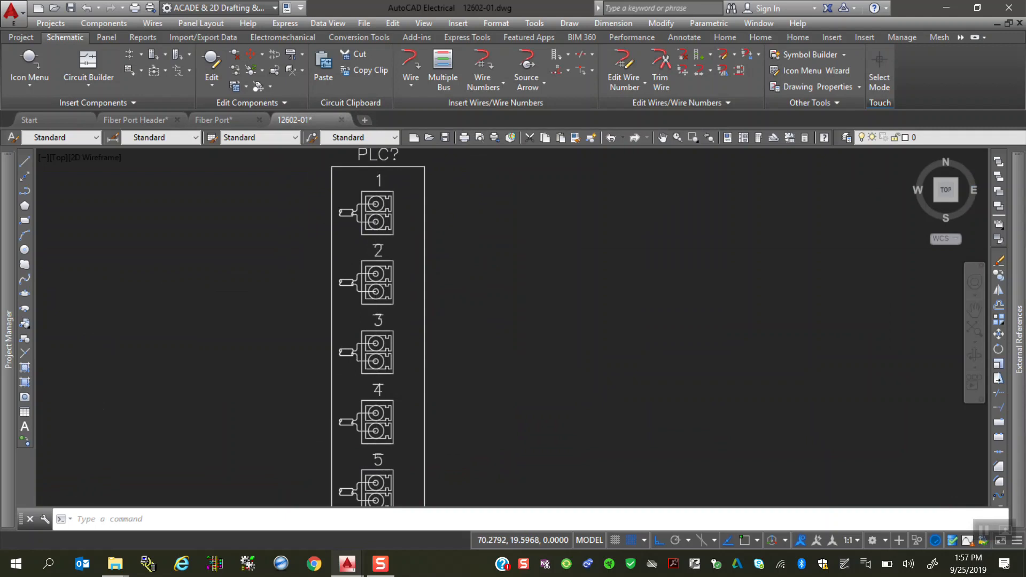
pyautogui.doubleClick(478, 420)
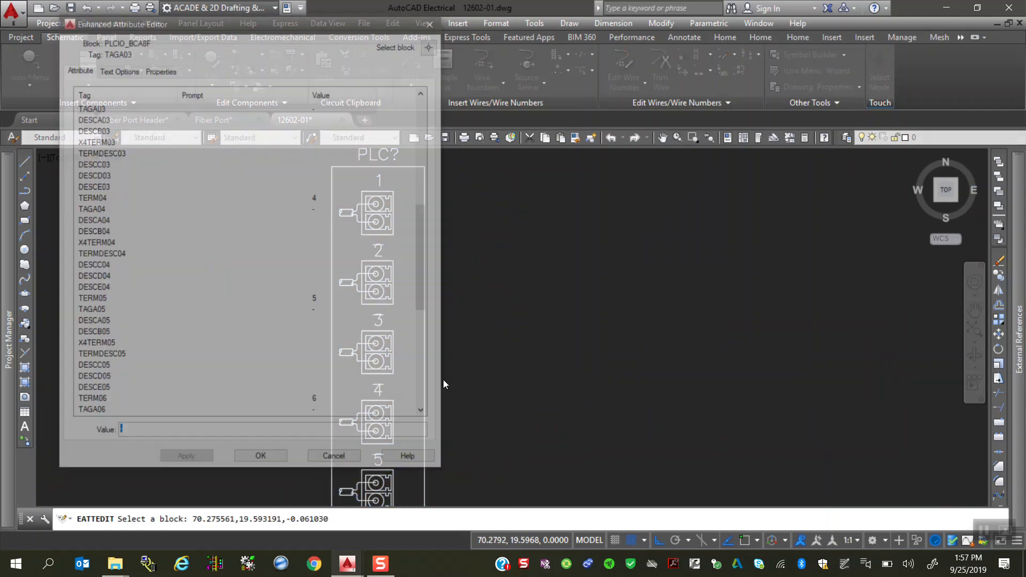
pyautogui.click(319, 314)
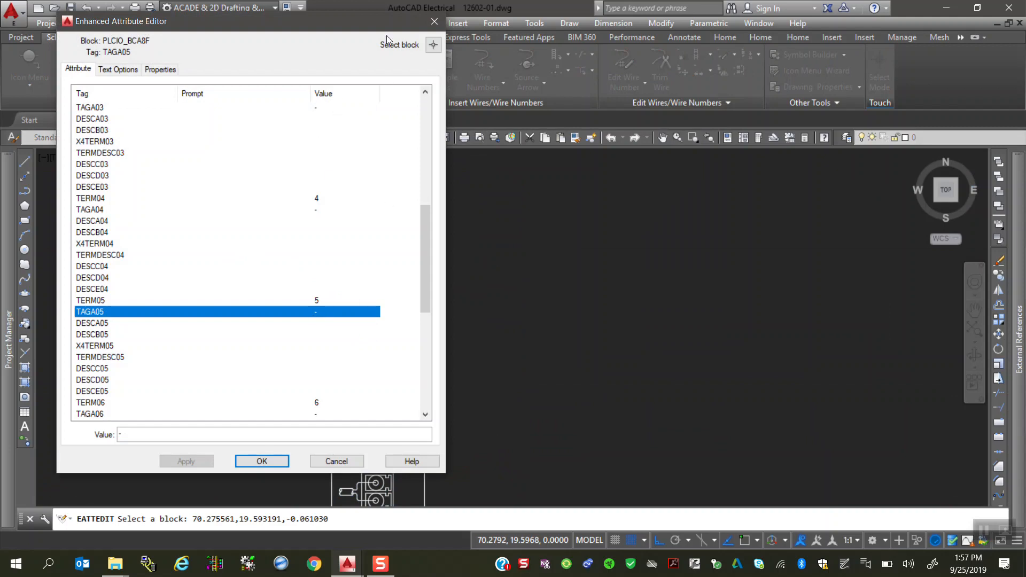
pyautogui.click(436, 23)
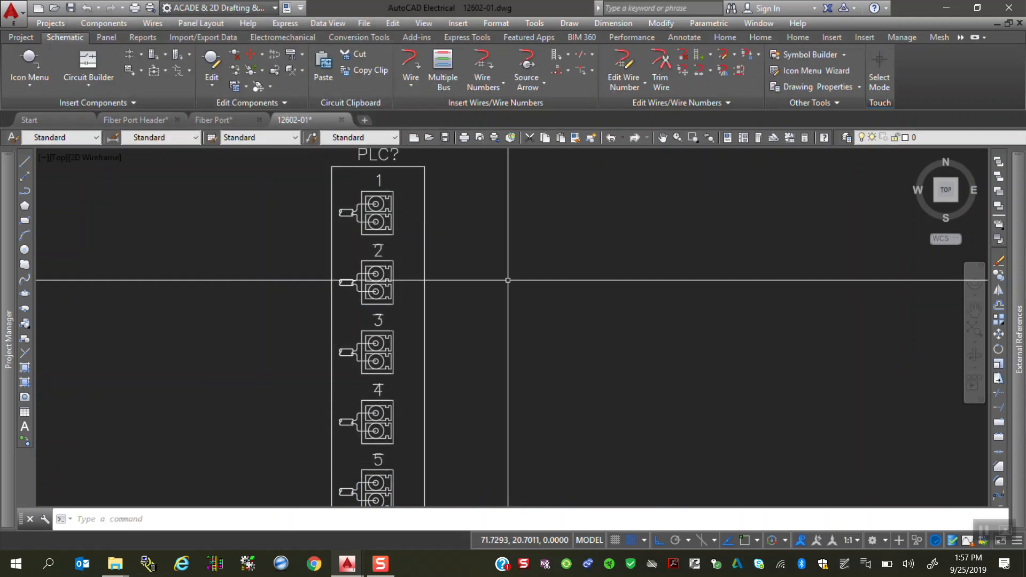
# Step: Examine the complete Fiber 8 Port module and the cable end of its port 1 symbol up close
pyautogui.scroll(-2, 494, 278)
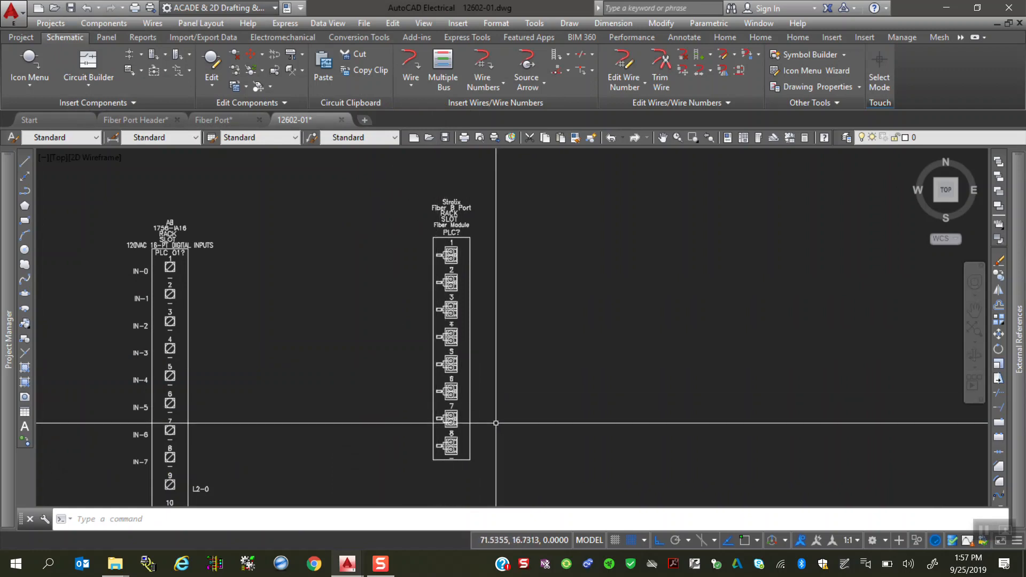
pyautogui.scroll(2, 526, 336)
pyautogui.scroll(-2, 523, 332)
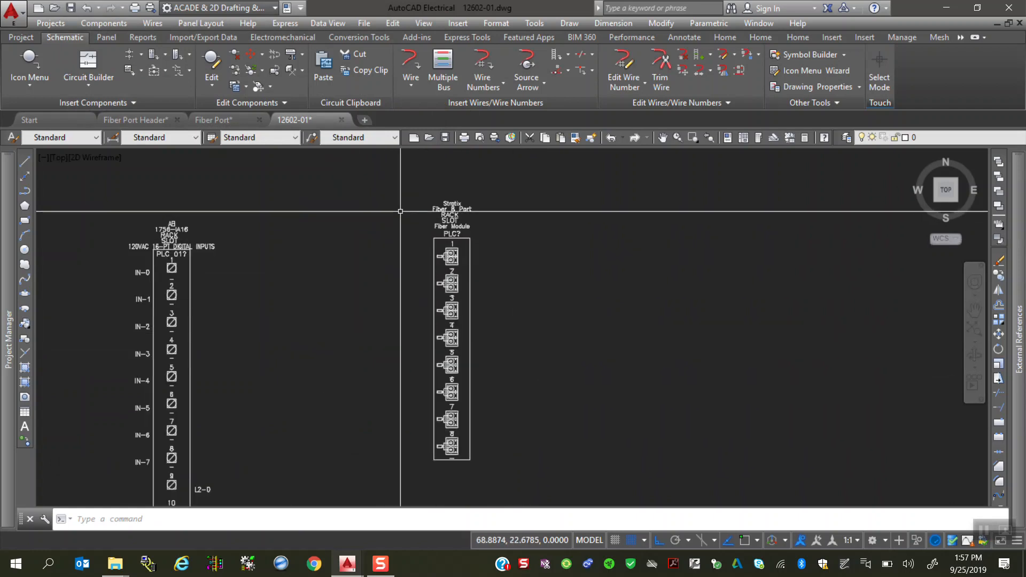
pyautogui.scroll(6, 454, 315)
pyautogui.scroll(-3, 454, 235)
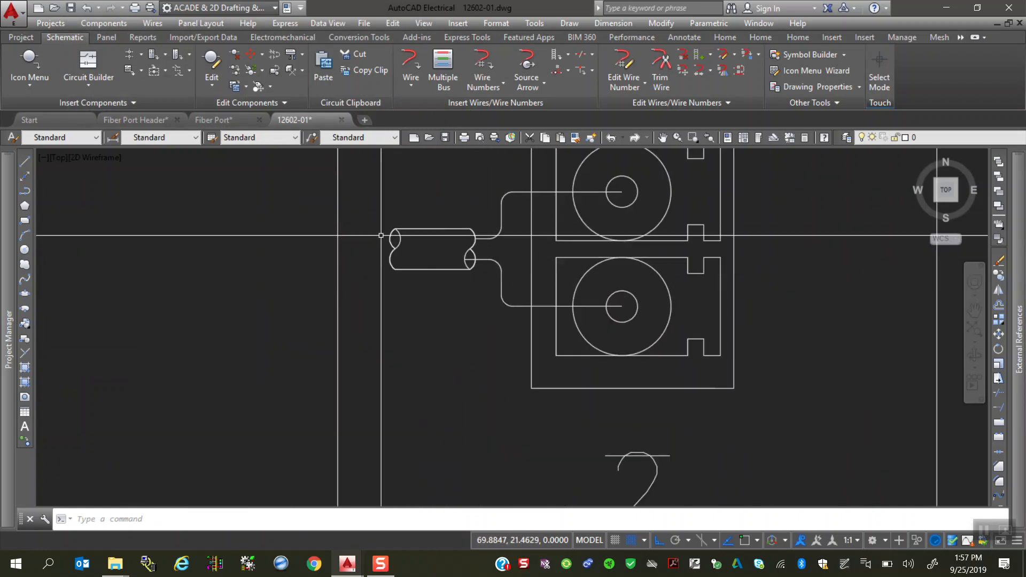
pyautogui.scroll(3, 476, 331)
pyautogui.scroll(-2, 422, 347)
pyautogui.scroll(4, 342, 353)
pyautogui.scroll(-3, 316, 346)
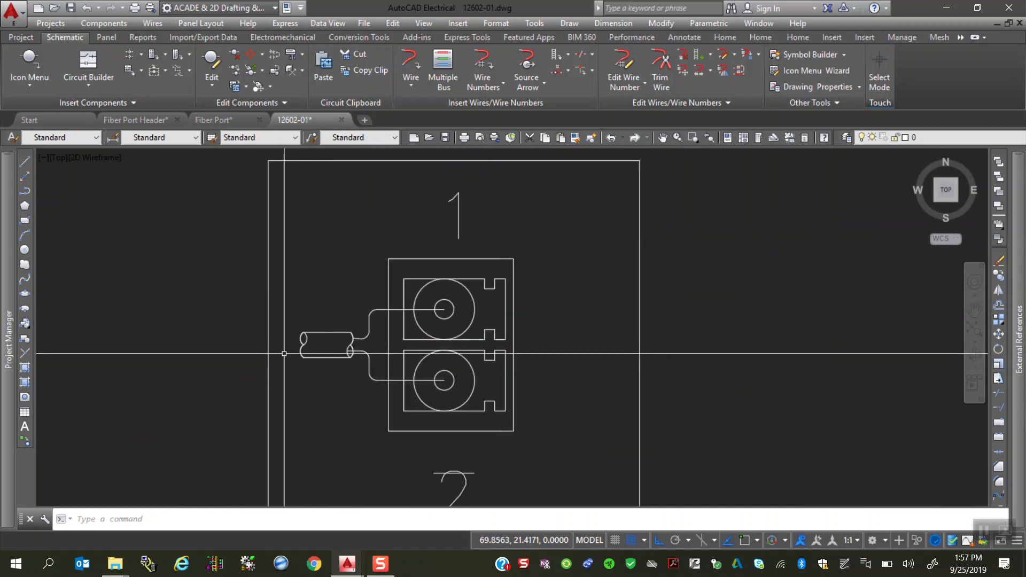
# Step: Draw horizontal wires from X 69.0 outside the fiber module to the cable-end connection points of ports 1 and 2
pyautogui.scroll(3, 487, 374)
pyautogui.click(410, 64)
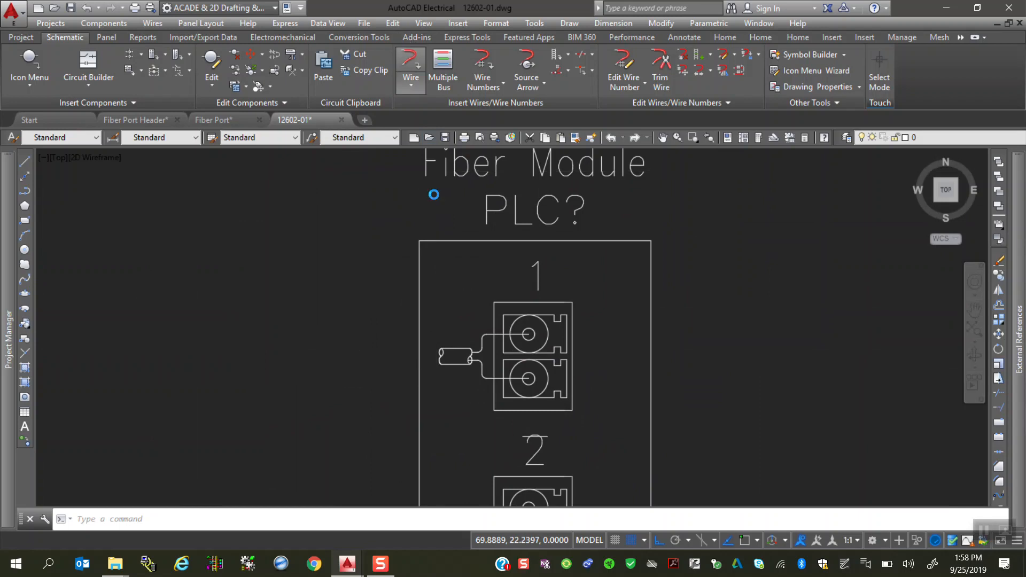
pyautogui.click(230, 357)
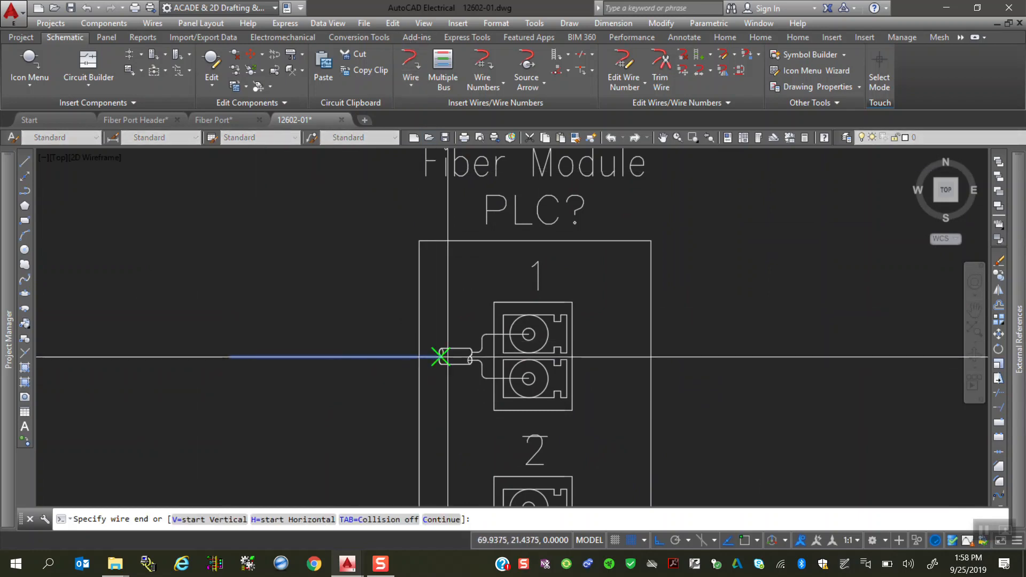
pyautogui.click(447, 357)
pyautogui.scroll(-4, 464, 284)
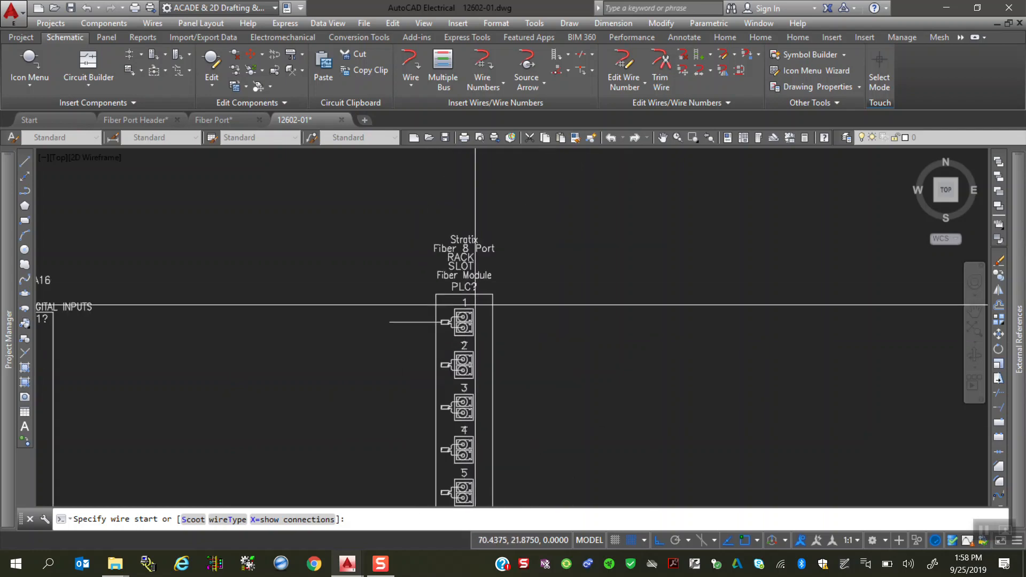
pyautogui.scroll(4, 465, 284)
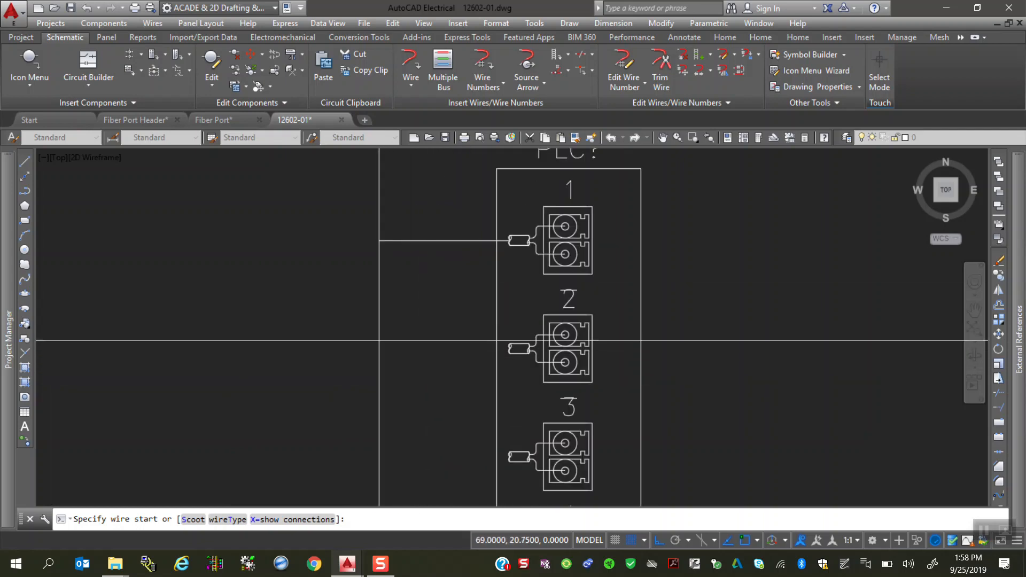
pyautogui.click(379, 348)
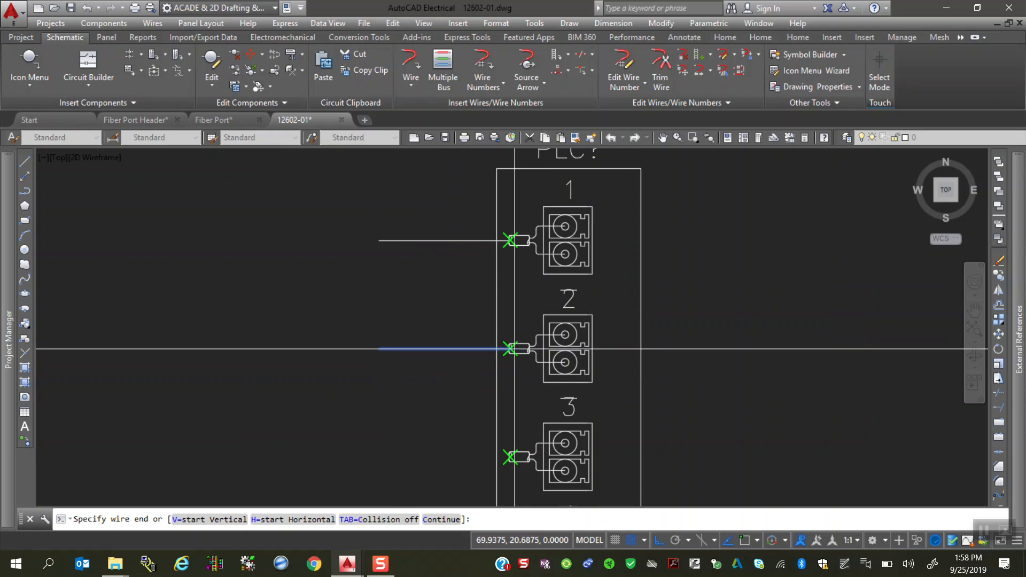
pyautogui.click(511, 349)
pyautogui.scroll(-4, 310, 369)
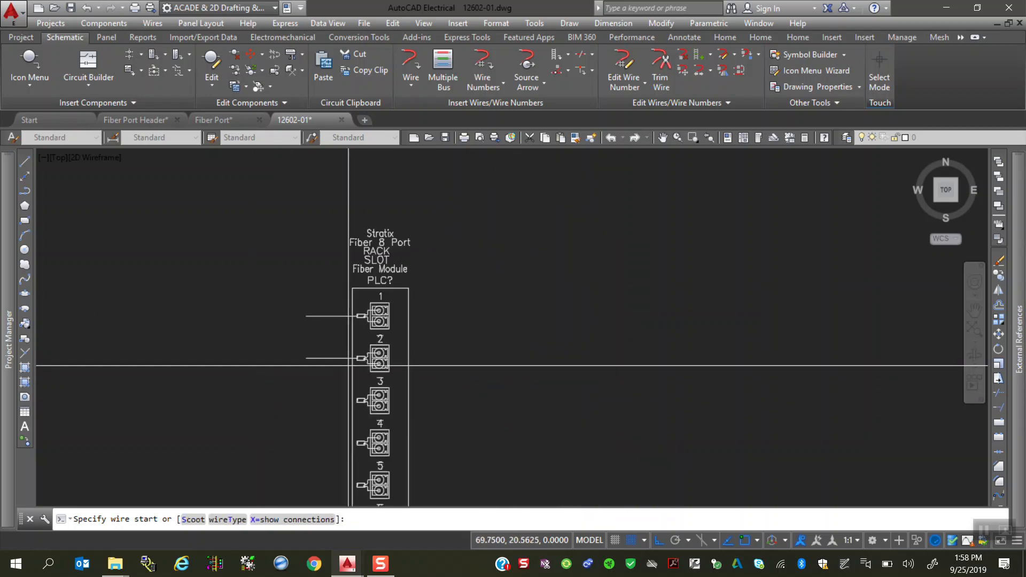
pyautogui.scroll(2, 348, 365)
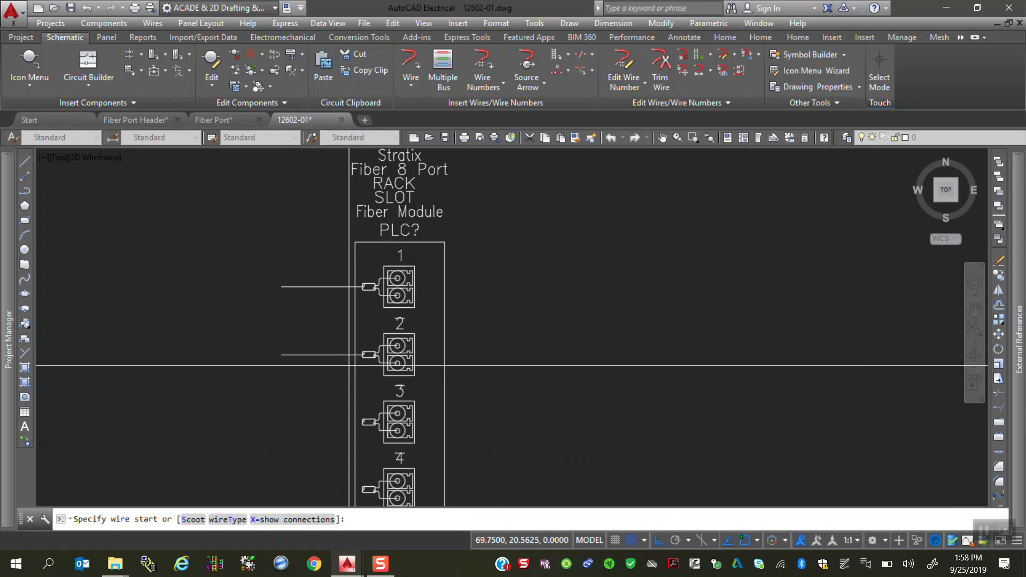
pyautogui.moveTo(393, 564)
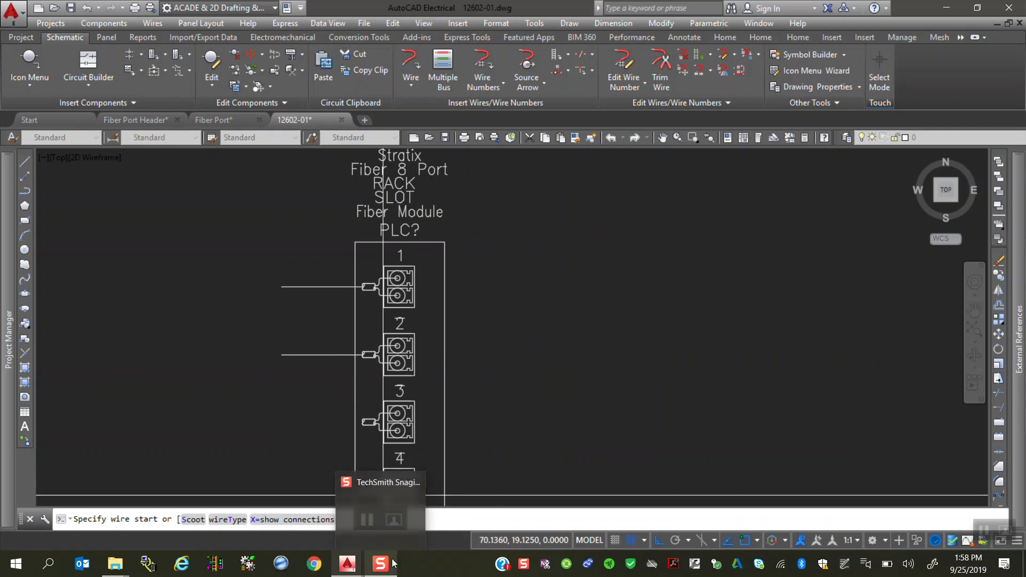